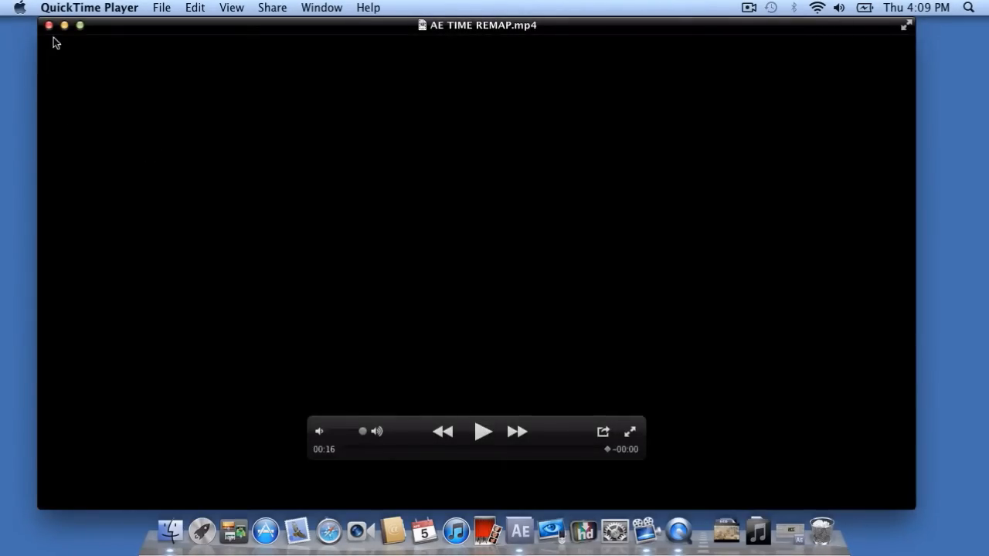
Close the AE TIME REMAP.mp4 player window and the Finder Documents window.
{"action": "left_click", "coordinate": [49, 25]}
{"action": "left_click", "coordinate": [219, 86]}
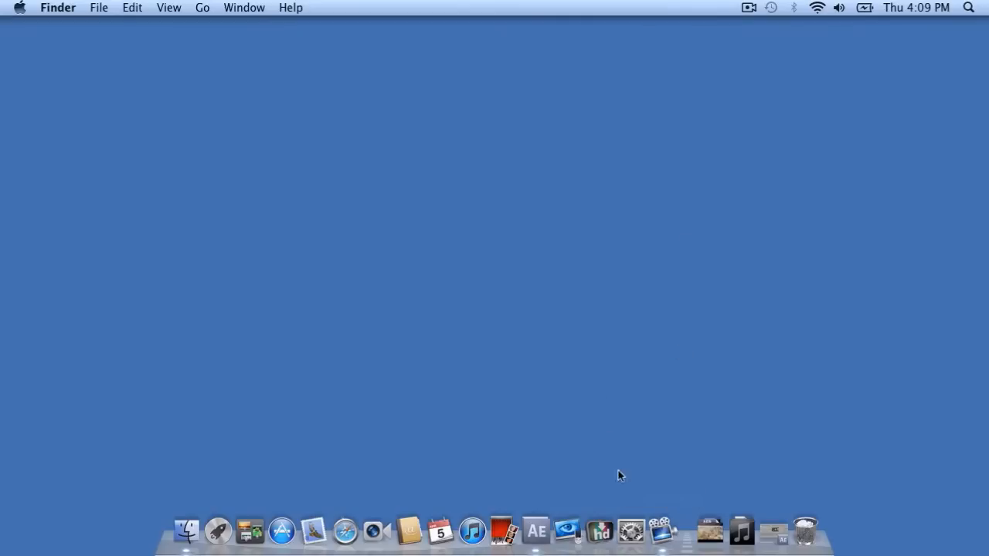
Return to After Effects and show the Comp 1 timeline instead of the render queue.
{"action": "left_click", "coordinate": [663, 533]}
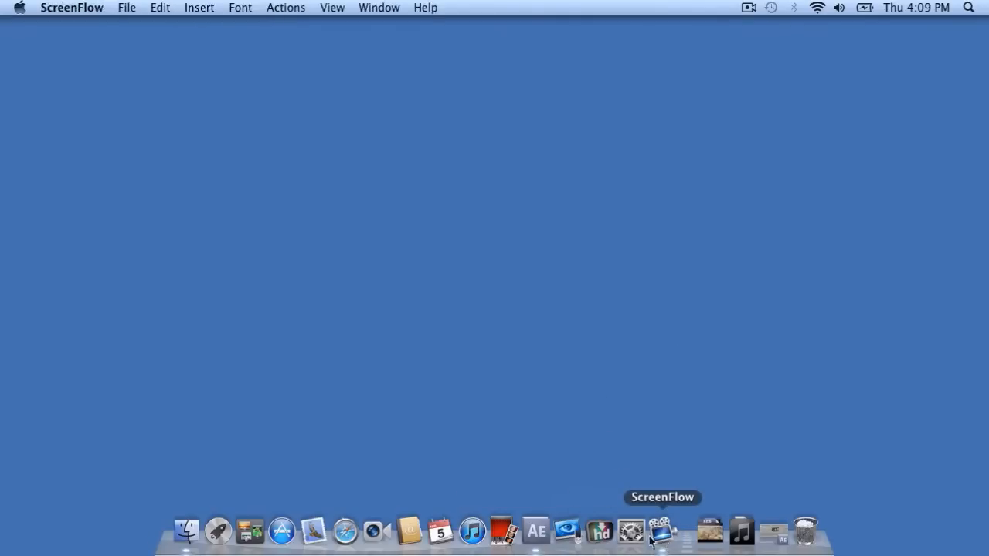
{"action": "left_click", "coordinate": [591, 369]}
{"action": "left_click", "coordinate": [532, 541]}
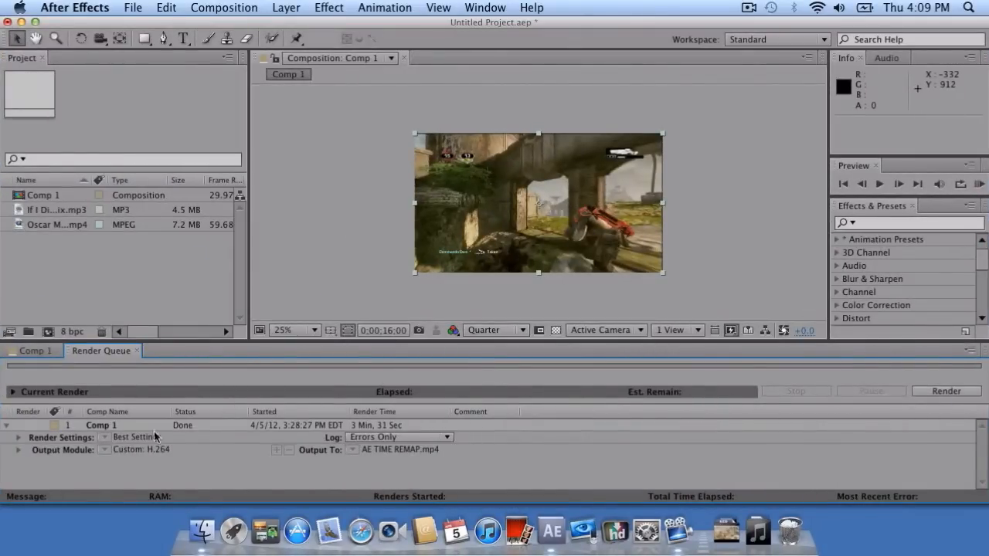
{"action": "left_click", "coordinate": [52, 352]}
{"action": "scroll", "coordinate": [456, 436], "scroll_direction": "up", "scroll_amount": 1}
{"action": "scroll", "coordinate": [456, 436], "scroll_direction": "down", "scroll_amount": 2}
{"action": "scroll", "coordinate": [456, 446], "scroll_direction": "up", "scroll_amount": 2}
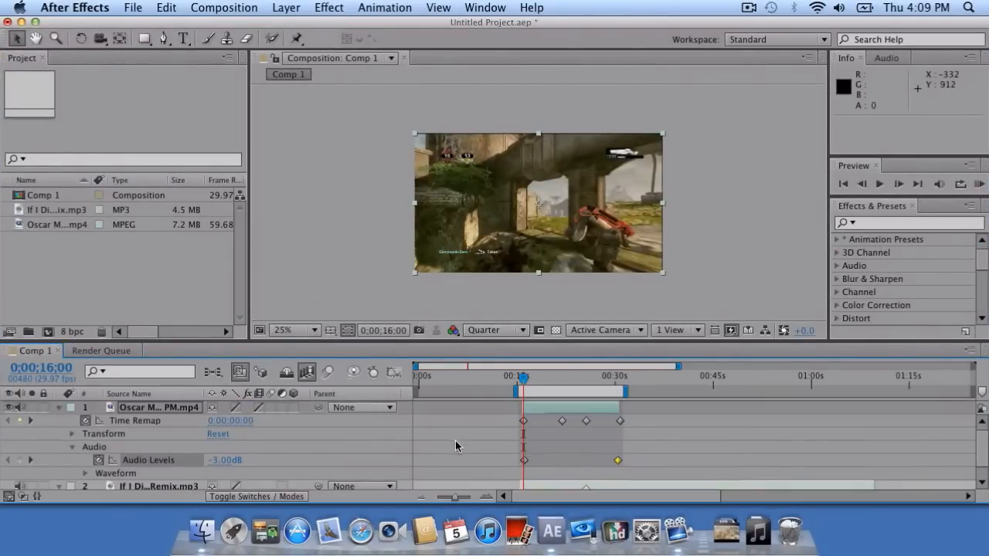
Enlarge the timeline, collapse the video layer's properties, and start a new HDV/HDTV 720 29.97 composition.
{"action": "left_click_drag", "start_coordinate": [518, 341], "coordinate": [517, 249]}
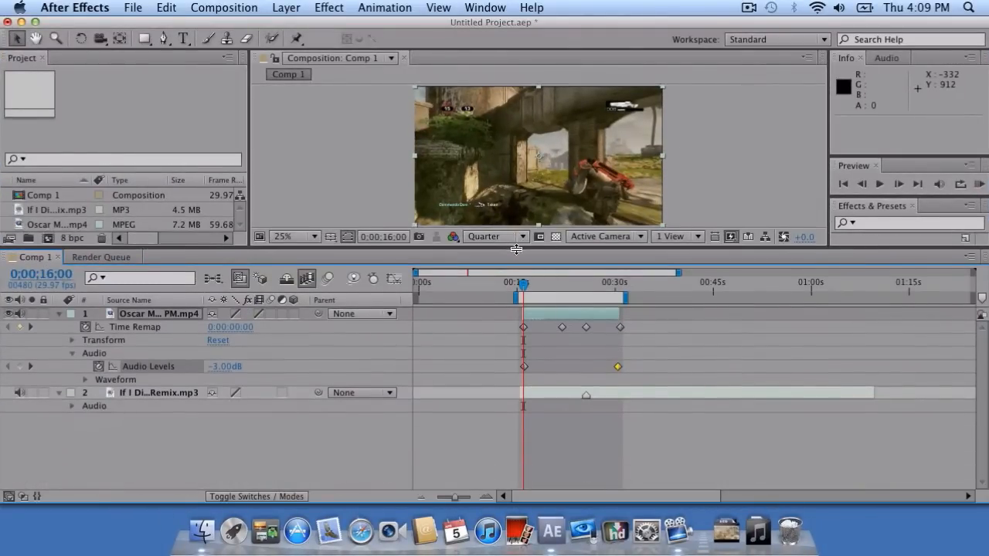
{"action": "left_click", "coordinate": [60, 317]}
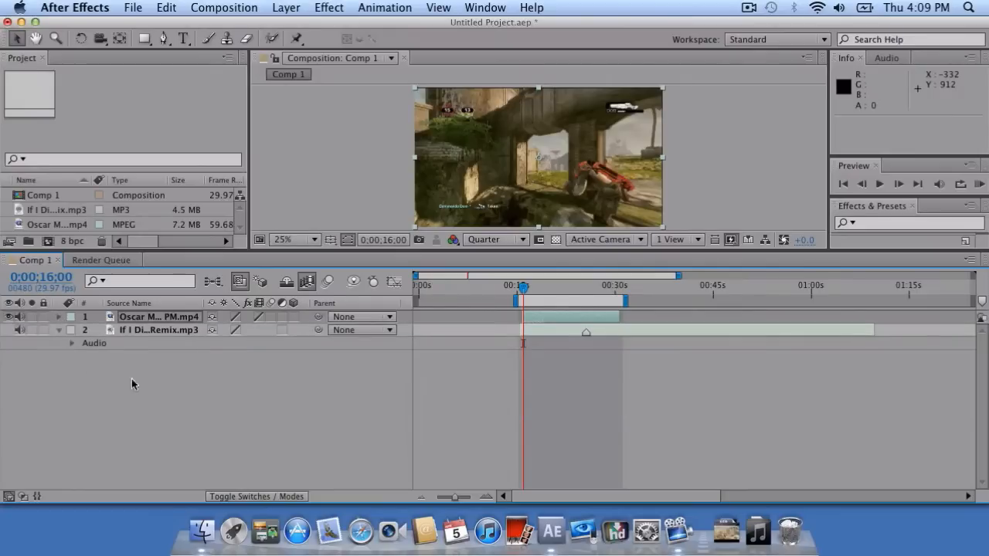
{"action": "left_click", "coordinate": [60, 317]}
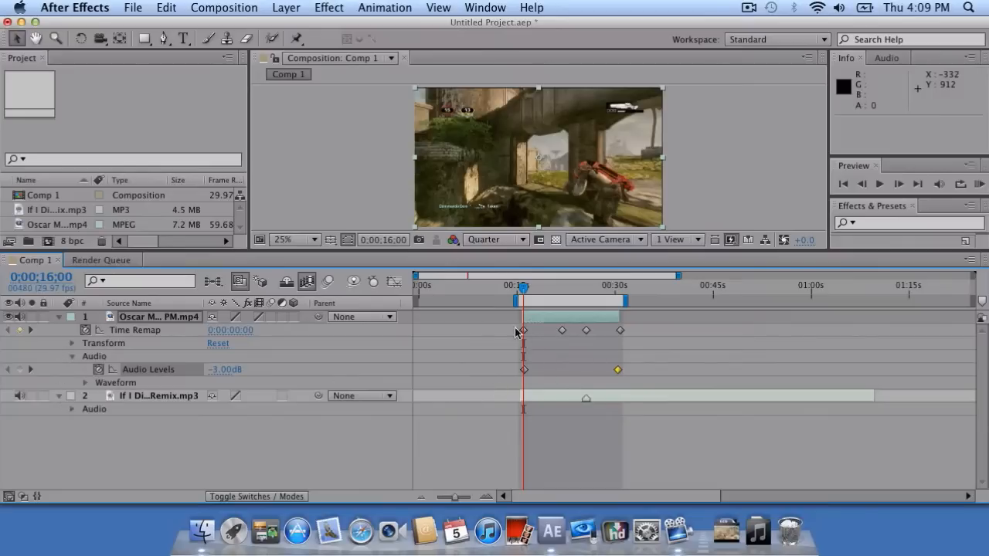
{"action": "left_click", "coordinate": [60, 317]}
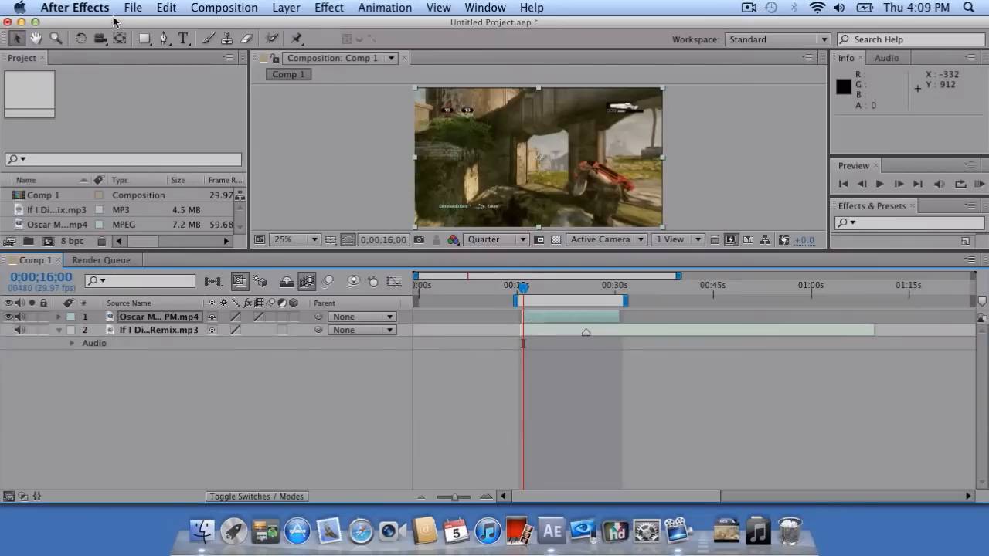
{"action": "left_click", "coordinate": [207, 6]}
{"action": "left_click", "coordinate": [210, 25]}
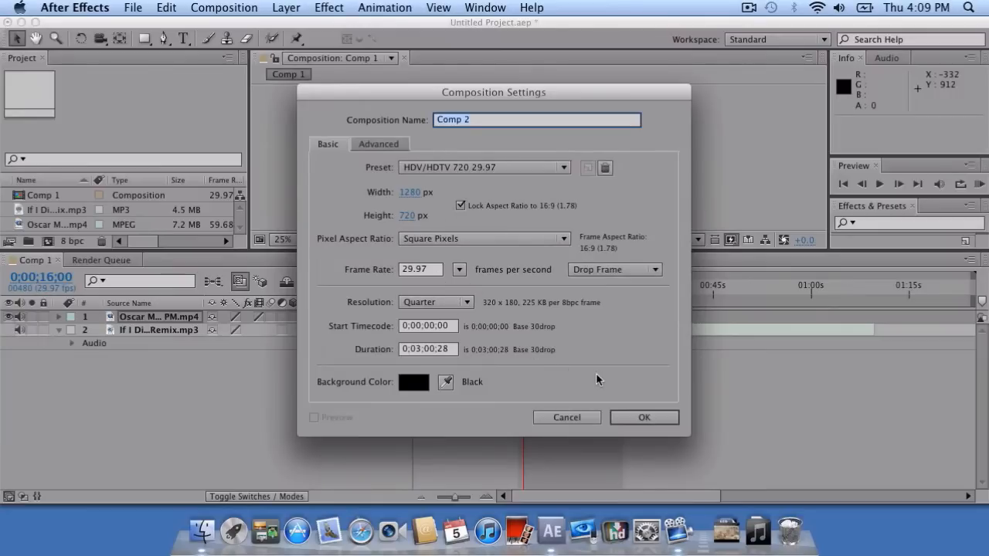
Create the empty Comp 2 and browse to the Movies folder in Finder.
{"action": "left_click", "coordinate": [640, 419]}
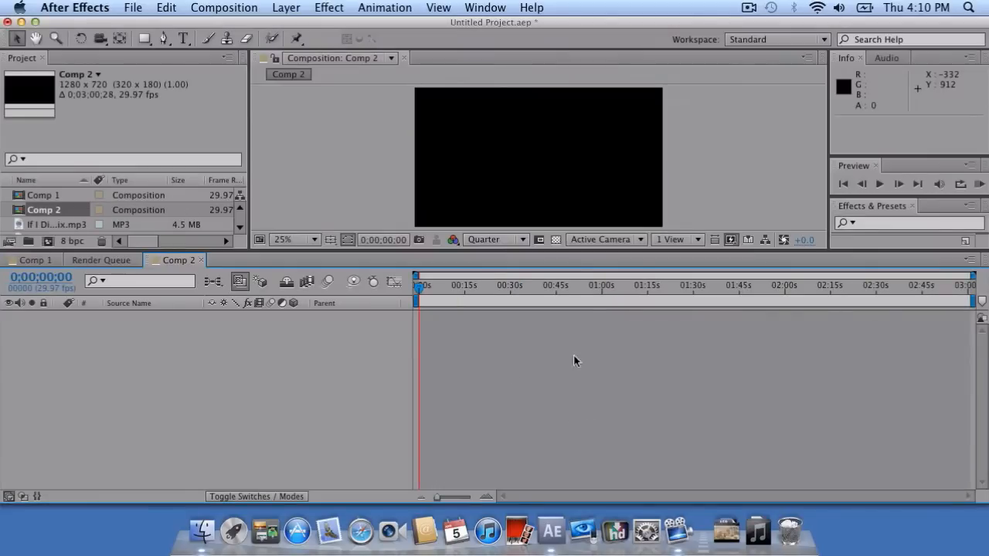
{"action": "left_click", "coordinate": [203, 532]}
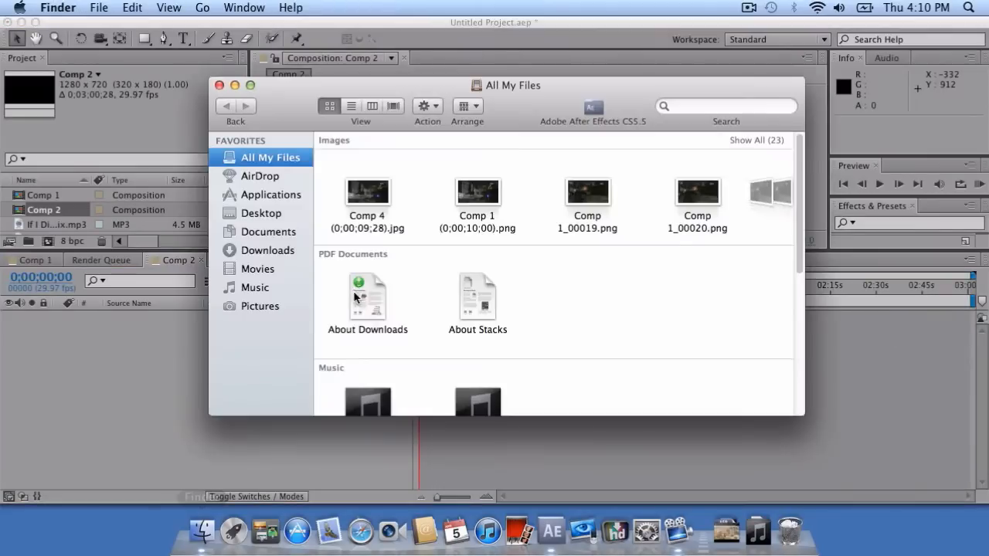
{"action": "left_click", "coordinate": [259, 269]}
{"action": "left_click", "coordinate": [275, 239]}
{"action": "left_click", "coordinate": [271, 251]}
{"action": "left_click", "coordinate": [261, 269]}
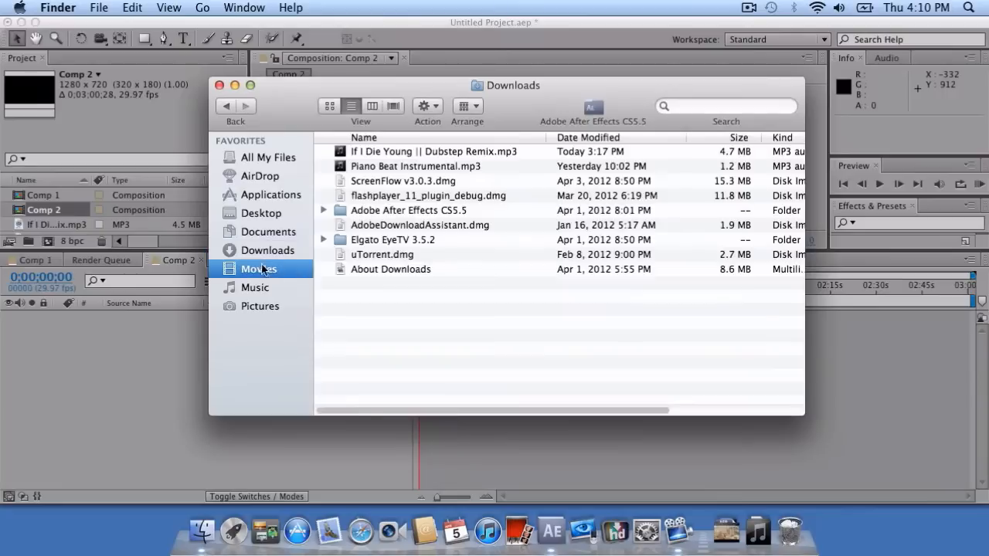
Import the Oscar Mike video from Zak's Gears Montage into the Project panel.
{"action": "left_click", "coordinate": [694, 205]}
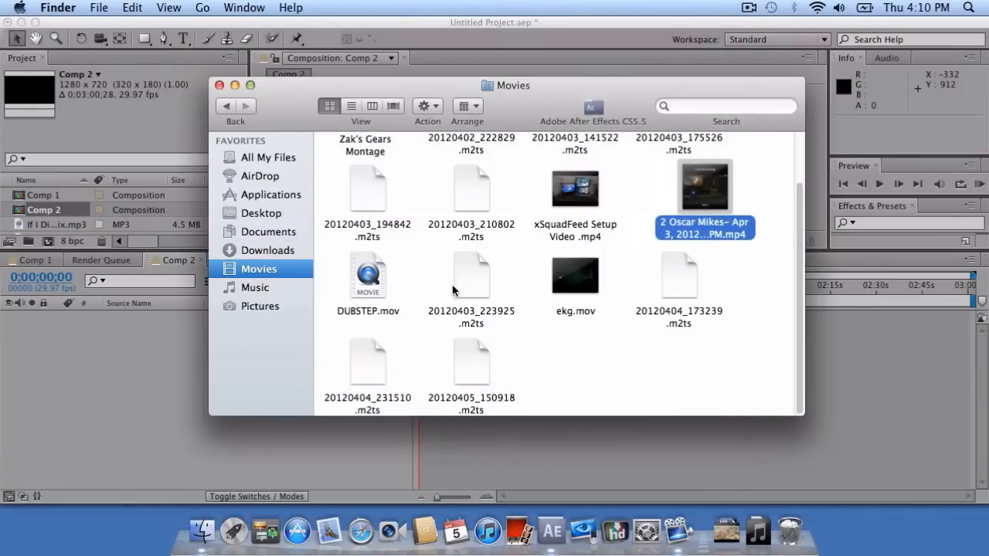
{"action": "scroll", "coordinate": [541, 232], "scroll_direction": "up", "scroll_amount": 2}
{"action": "left_click", "coordinate": [379, 183]}
{"action": "double_click", "coordinate": [379, 183]}
{"action": "left_click_drag", "start_coordinate": [475, 255], "coordinate": [68, 204]}
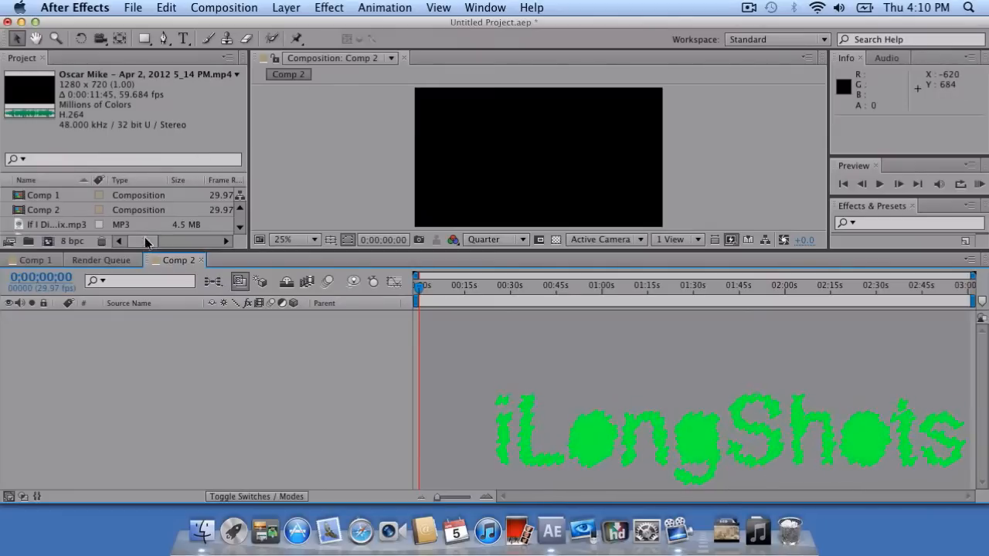
Add the Oscar Mike clip to Comp 2 and enlarge the composition viewer.
{"action": "left_click", "coordinate": [66, 220]}
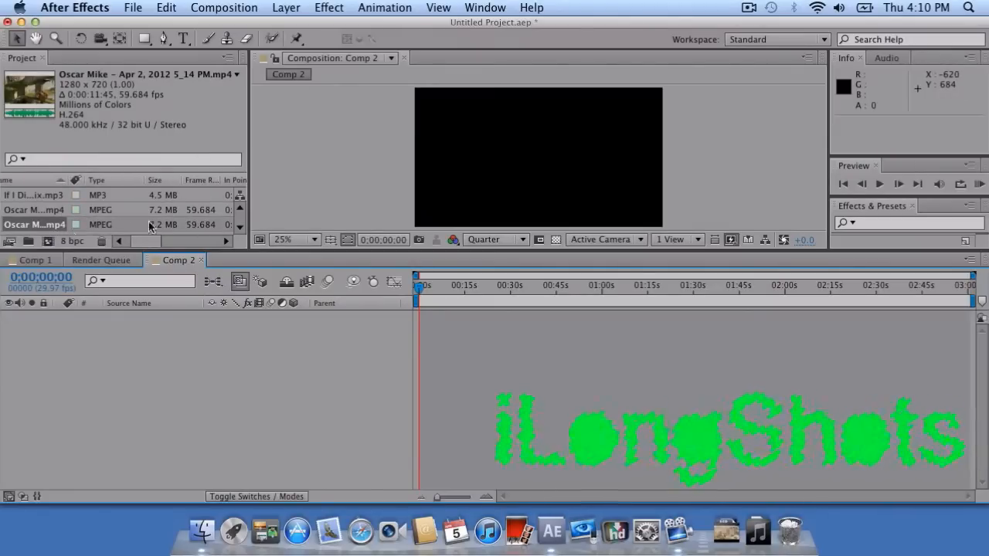
{"action": "left_click_drag", "start_coordinate": [43, 228], "coordinate": [543, 157]}
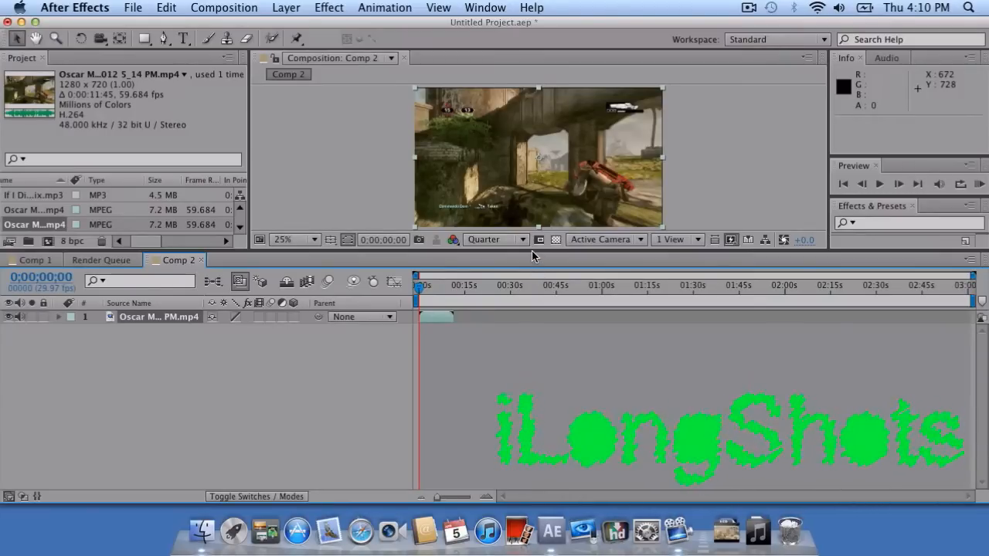
{"action": "left_click_drag", "start_coordinate": [532, 253], "coordinate": [531, 304]}
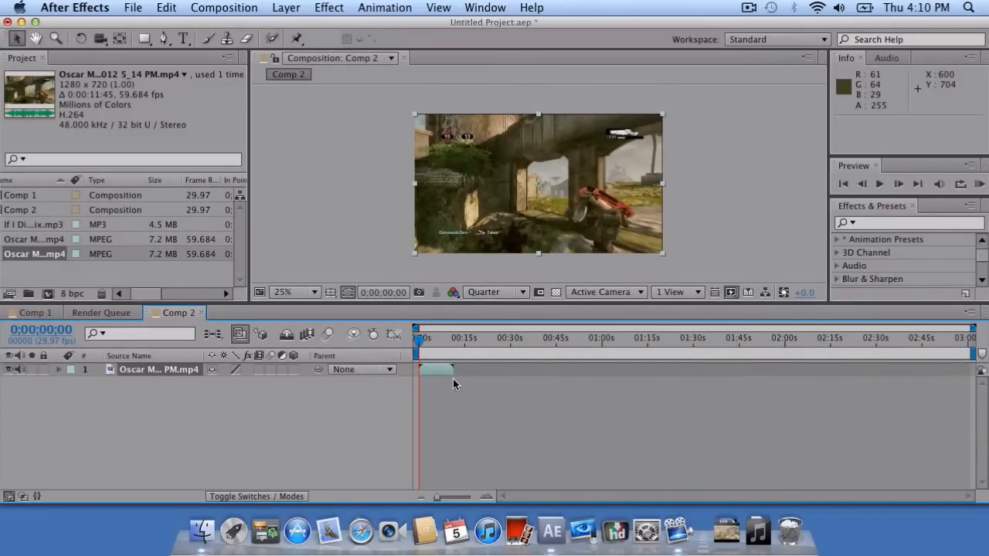
Zoom the timeline to the first 30 seconds, set magnification to Fit, and scrub the footage.
{"action": "left_click_drag", "start_coordinate": [437, 497], "coordinate": [465, 497]}
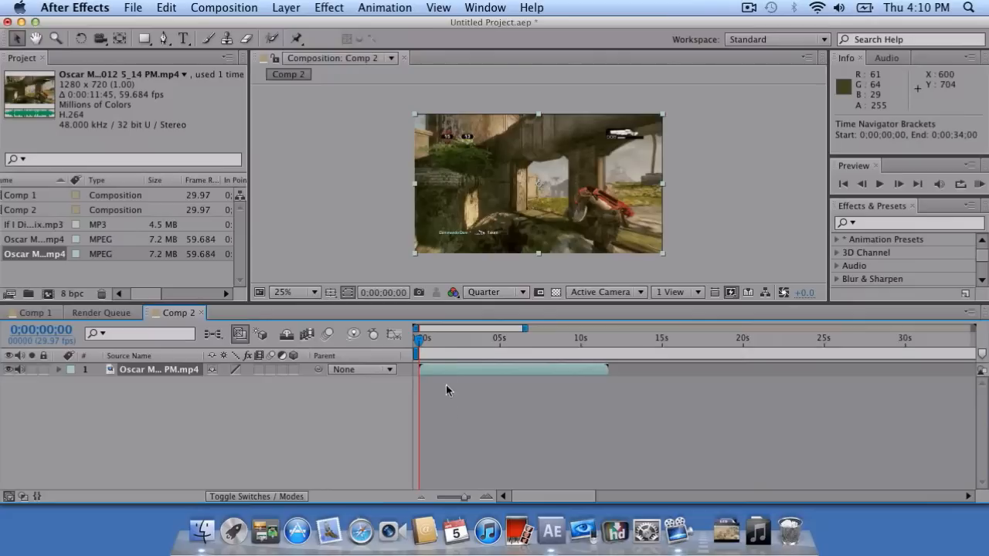
{"action": "left_click_drag", "start_coordinate": [424, 342], "coordinate": [511, 337]}
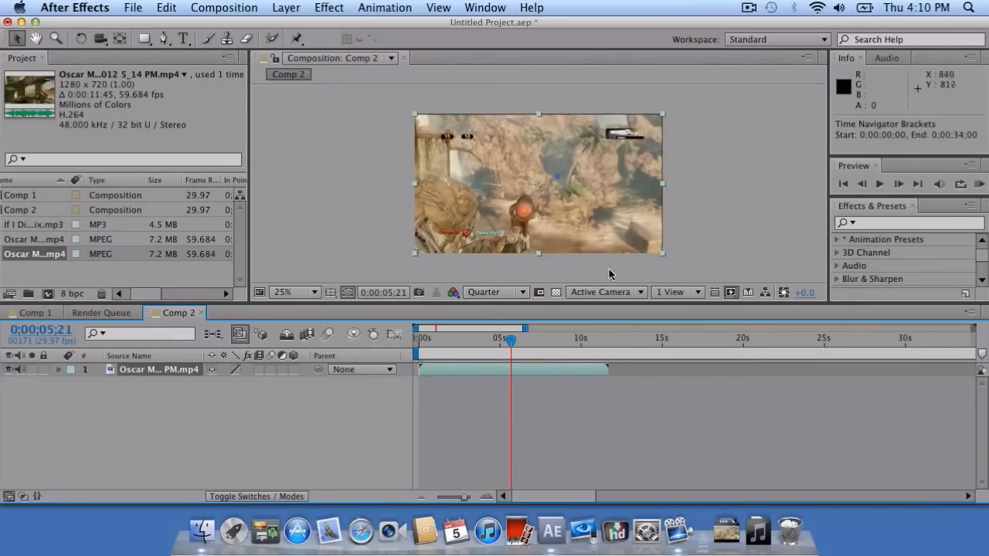
{"action": "scroll", "coordinate": [642, 272], "scroll_direction": "up", "scroll_amount": 2}
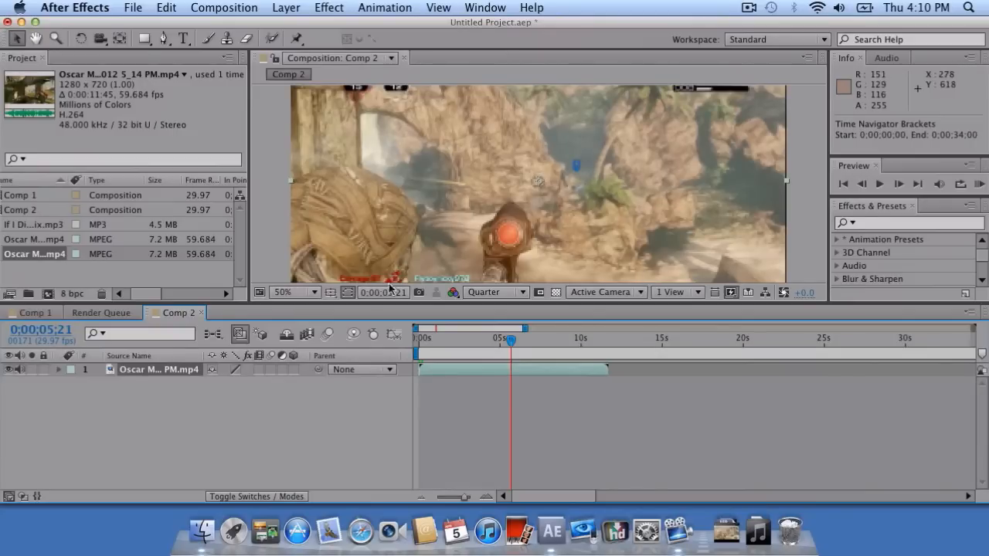
{"action": "left_click", "coordinate": [309, 293]}
{"action": "left_click", "coordinate": [297, 264]}
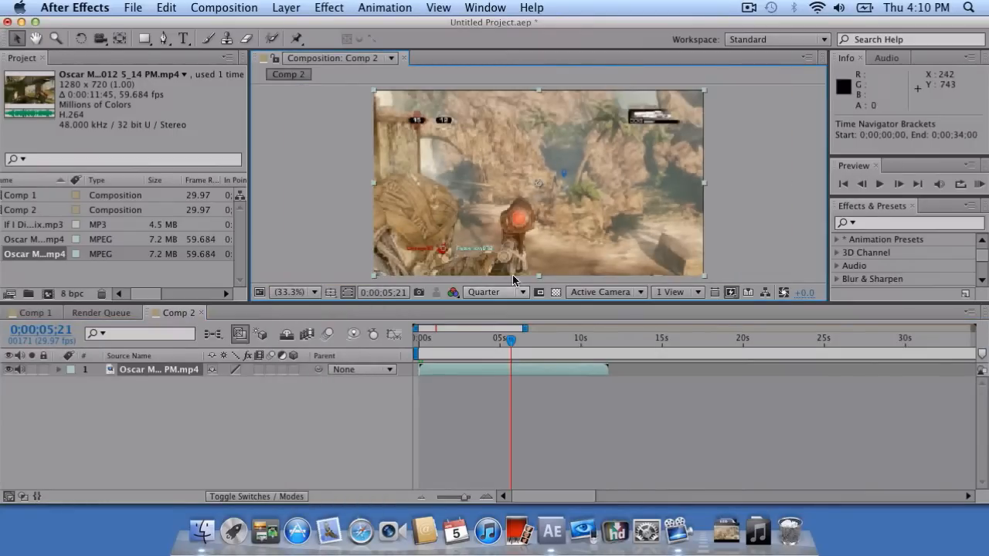
{"action": "left_click_drag", "start_coordinate": [507, 343], "coordinate": [531, 349]}
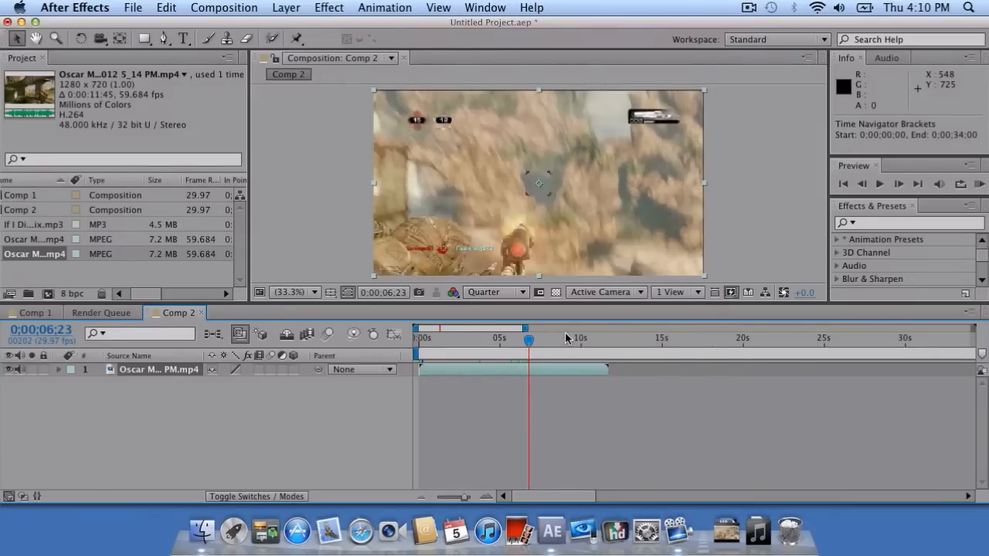
Step the playhead forward one frame to 0;00;06;24.
{"action": "key", "text": "Page_Down"}
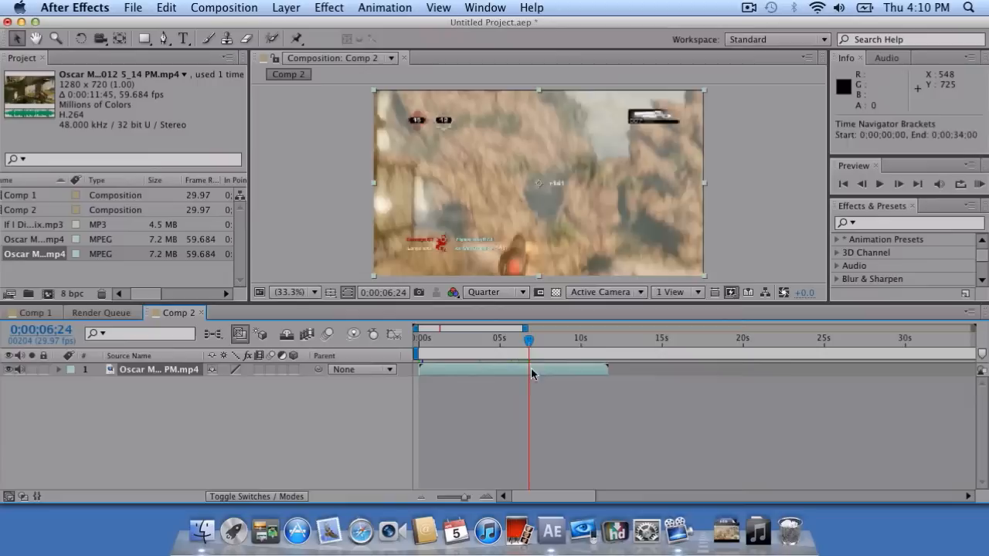
Enable Time Remapping on the Oscar Mike layer and move it to start at 0;00;05;09.
{"action": "right_click", "coordinate": [531, 369]}
{"action": "mouse_move", "coordinate": [619, 95]}
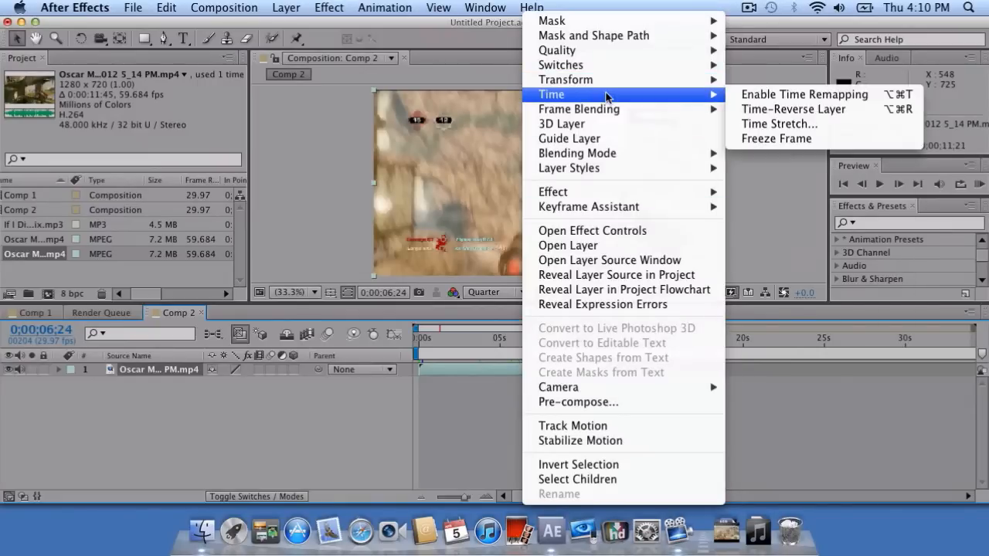
{"action": "left_click", "coordinate": [766, 95]}
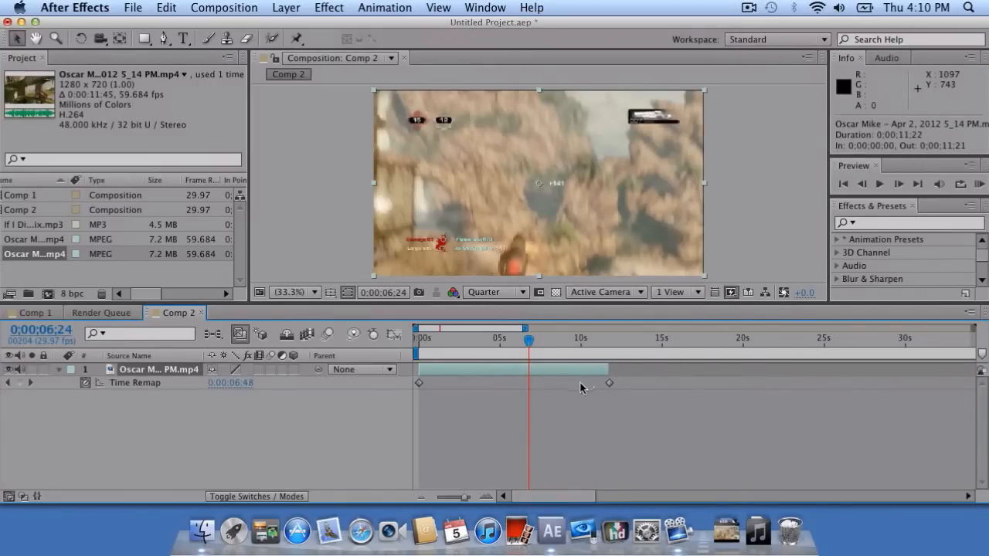
{"action": "left_click_drag", "start_coordinate": [481, 369], "coordinate": [566, 373]}
{"action": "left_click_drag", "start_coordinate": [529, 340], "coordinate": [611, 350]}
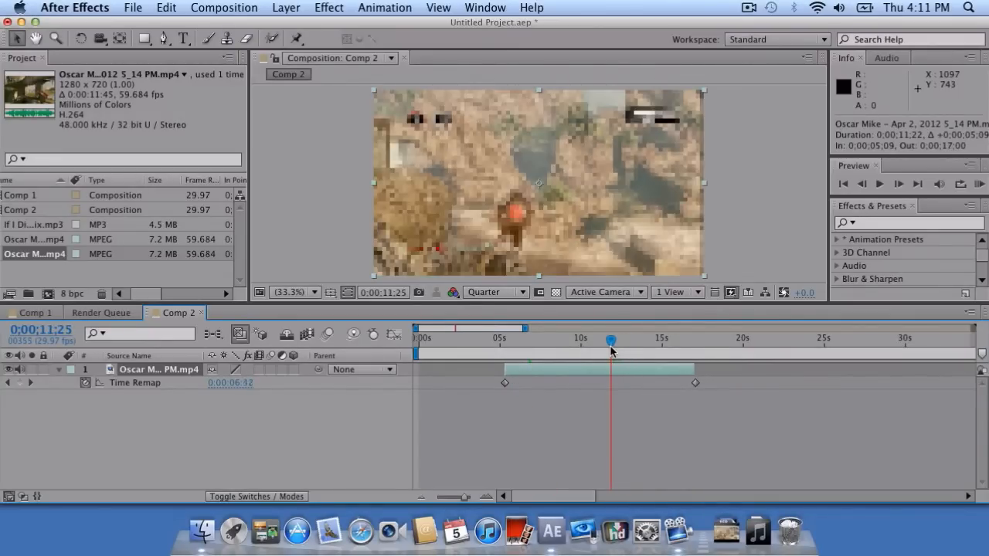
Add a Time Remap keyframe near 12 seconds, checking it with timeline zoom and scrubbing.
{"action": "key", "text": "Page_Down"}
{"action": "key", "text": "Page_Down"}
{"action": "key", "text": "Page_Down"}
{"action": "key", "text": "Page_Down"}
{"action": "key", "text": "Page_Down"}
{"action": "key", "text": "Page_Down"}
{"action": "key", "text": "Page_Down"}
{"action": "key", "text": "Page_Down"}
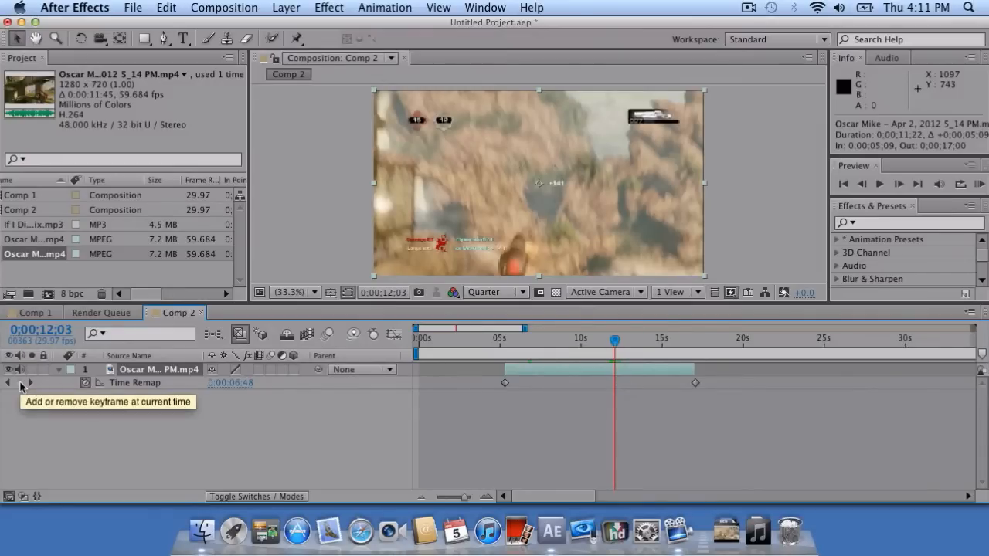
{"action": "left_click", "coordinate": [20, 383]}
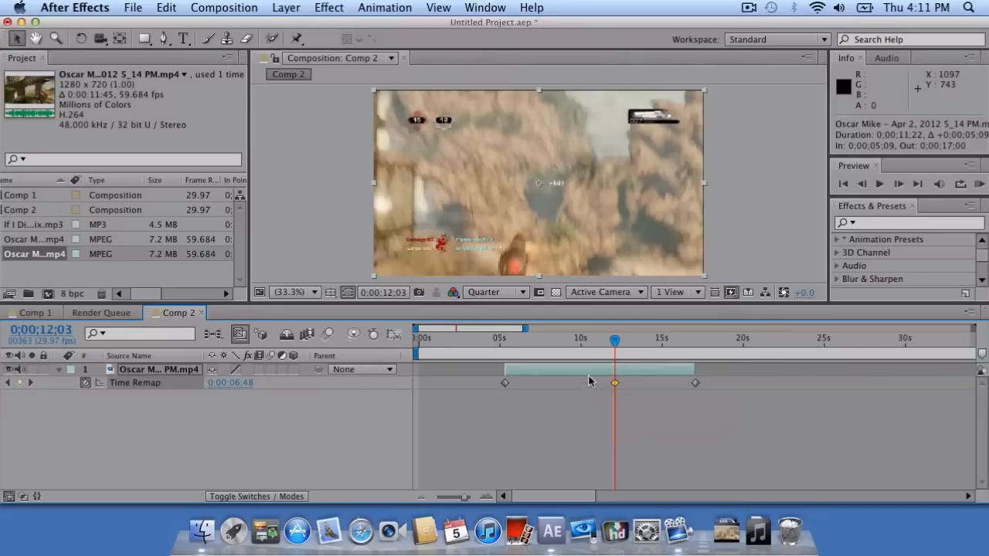
{"action": "mouse_move", "coordinate": [616, 387]}
{"action": "mouse_move", "coordinate": [616, 343]}
{"action": "left_mouse_down"}
{"action": "mouse_move", "coordinate": [580, 343]}
{"action": "mouse_move", "coordinate": [610, 343]}
{"action": "left_mouse_up"}
{"action": "left_click", "coordinate": [468, 496]}
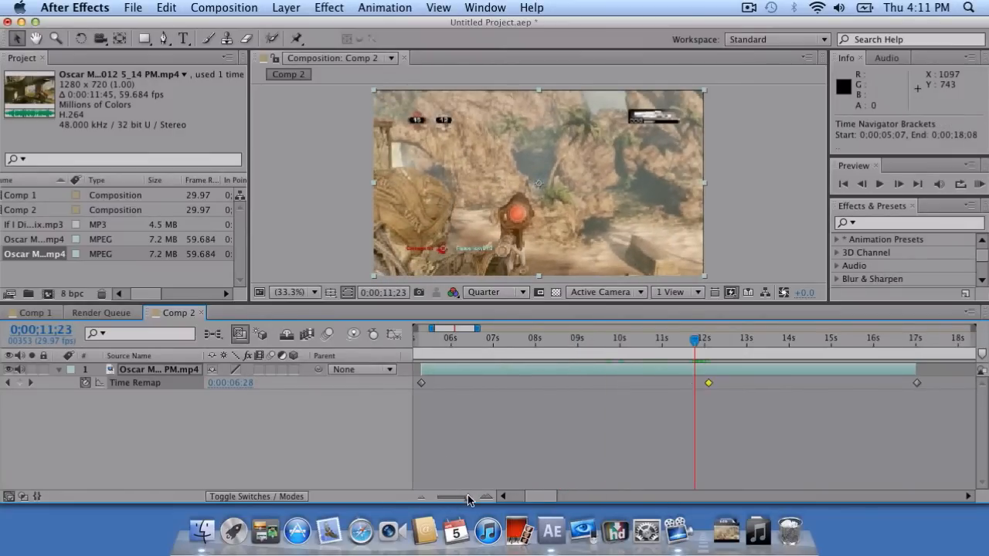
{"action": "left_click_drag", "start_coordinate": [694, 345], "coordinate": [698, 343]}
{"action": "left_click_drag", "start_coordinate": [469, 496], "coordinate": [457, 496]}
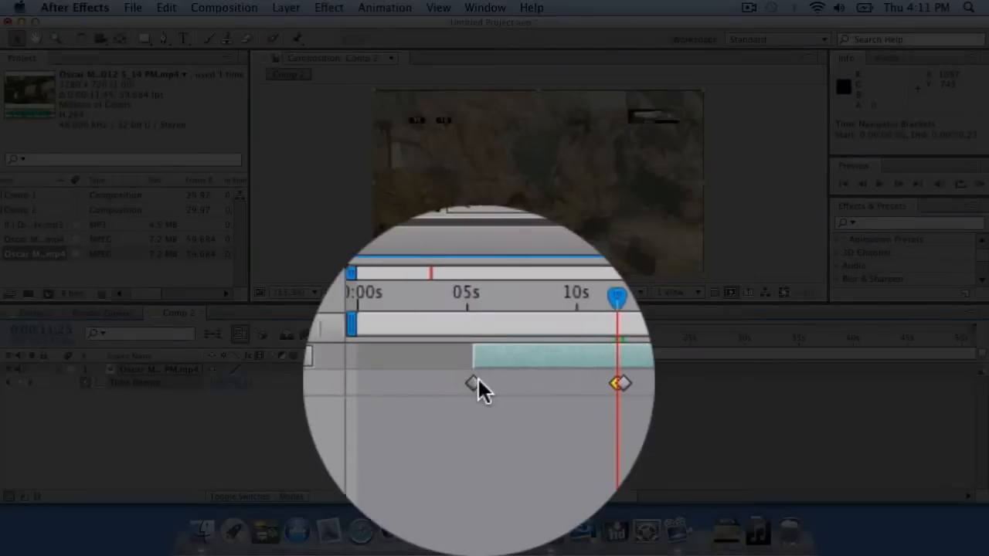
Move a Time Remap keyframe earlier and extend the clip's start back to about 3 seconds.
{"action": "left_click", "coordinate": [476, 382]}
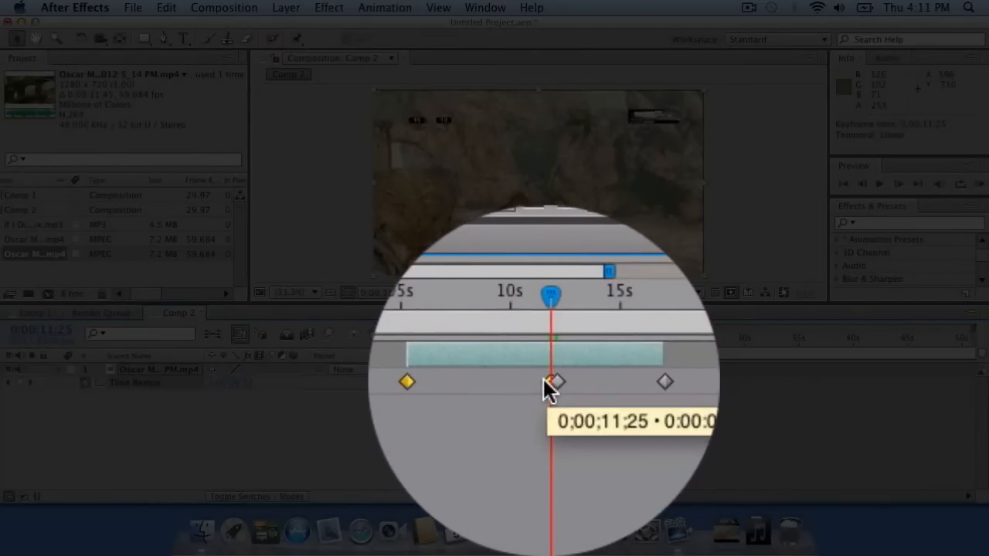
{"action": "left_click_drag", "start_coordinate": [544, 377], "coordinate": [517, 377]}
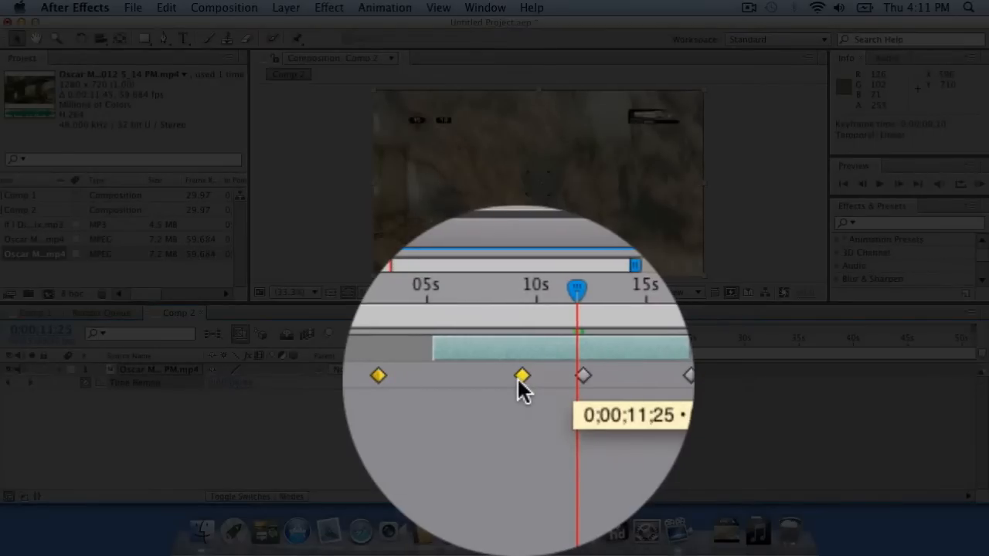
{"action": "left_click_drag", "start_coordinate": [475, 371], "coordinate": [448, 370]}
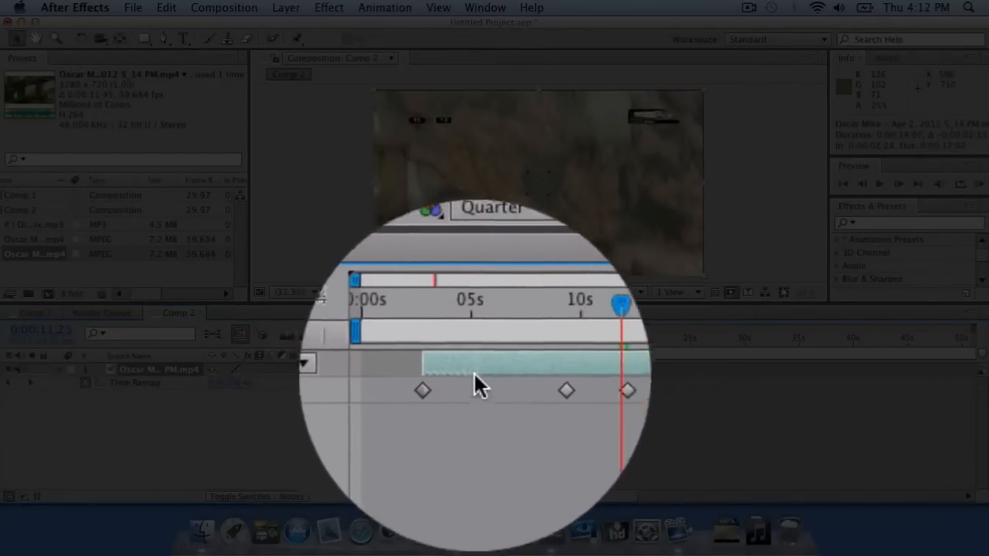
{"action": "mouse_move", "coordinate": [547, 338]}
{"action": "left_mouse_down"}
{"action": "mouse_move", "coordinate": [520, 340]}
{"action": "mouse_move", "coordinate": [552, 344]}
{"action": "mouse_move", "coordinate": [533, 346]}
{"action": "left_mouse_up"}
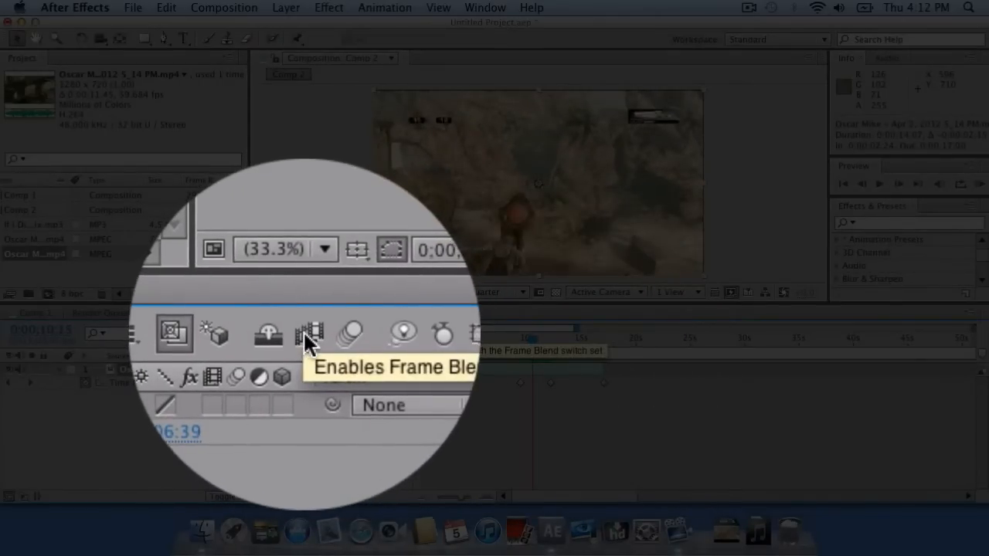
Enable composition frame blending and the Frame Blend switch on the Oscar Mike layer.
{"action": "left_click", "coordinate": [303, 331]}
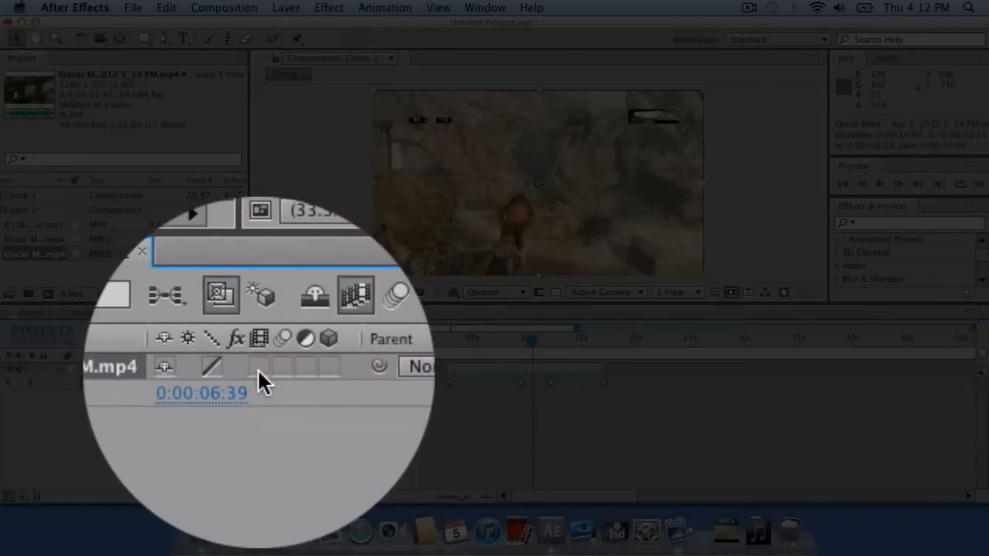
{"action": "left_click", "coordinate": [259, 371]}
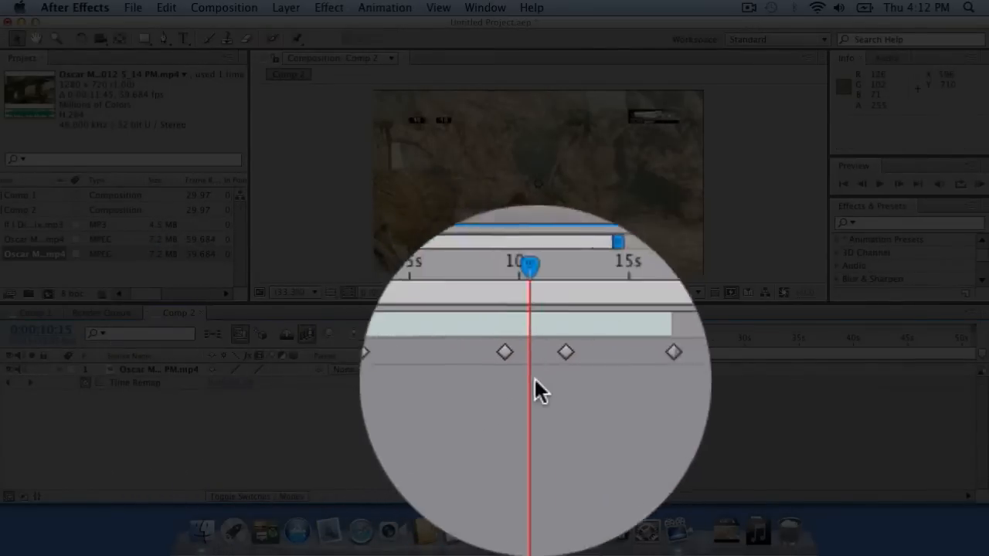
{"action": "left_click_drag", "start_coordinate": [531, 340], "coordinate": [543, 350]}
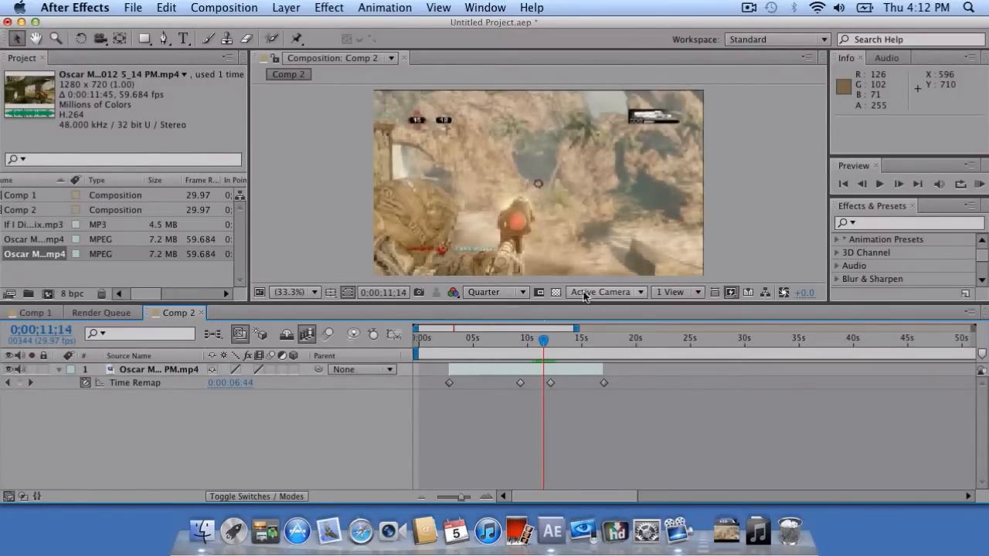
{"action": "left_click", "coordinate": [502, 294]}
{"action": "left_click", "coordinate": [502, 320]}
{"action": "left_click", "coordinate": [501, 293]}
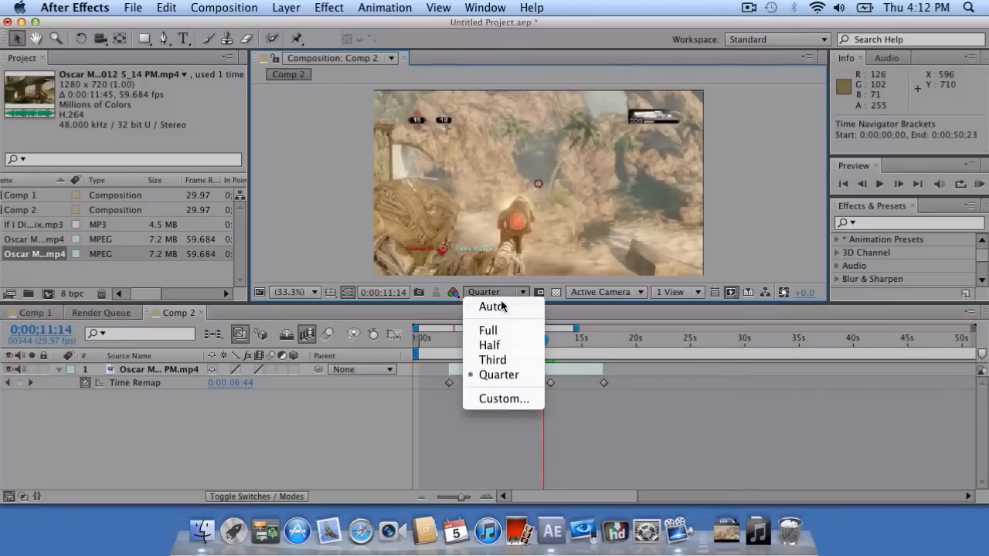
{"action": "left_click", "coordinate": [487, 331]}
{"action": "left_click_drag", "start_coordinate": [538, 338], "coordinate": [537, 345]}
{"action": "mouse_move", "coordinate": [546, 340]}
{"action": "left_mouse_down"}
{"action": "mouse_move", "coordinate": [564, 341]}
{"action": "mouse_move", "coordinate": [452, 349]}
{"action": "mouse_move", "coordinate": [551, 352]}
{"action": "left_mouse_up"}
{"action": "left_click", "coordinate": [506, 293]}
{"action": "left_click", "coordinate": [498, 374]}
Place the dubstep mp3 into Comp 2 and reveal its waveform.
{"action": "left_click", "coordinate": [203, 532]}
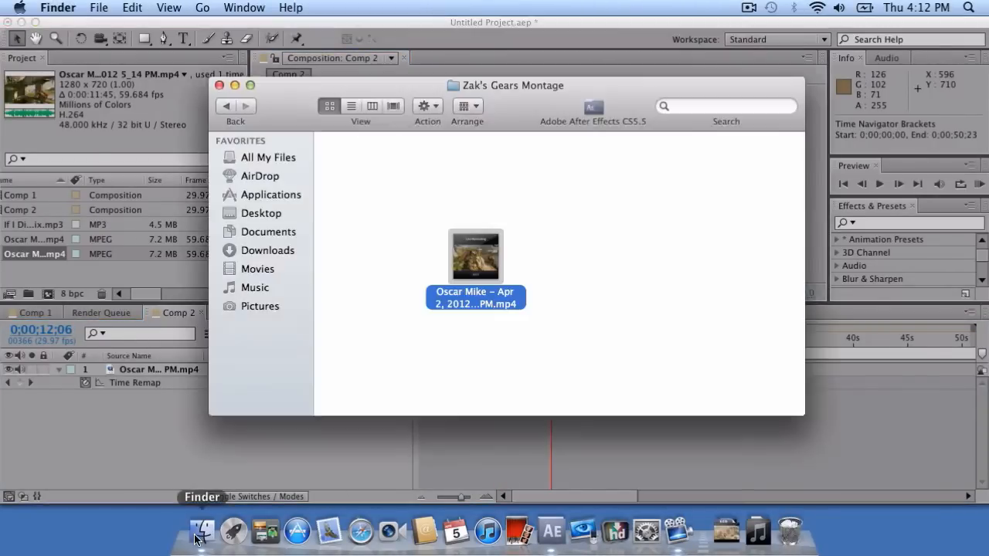
{"action": "left_click", "coordinate": [223, 78]}
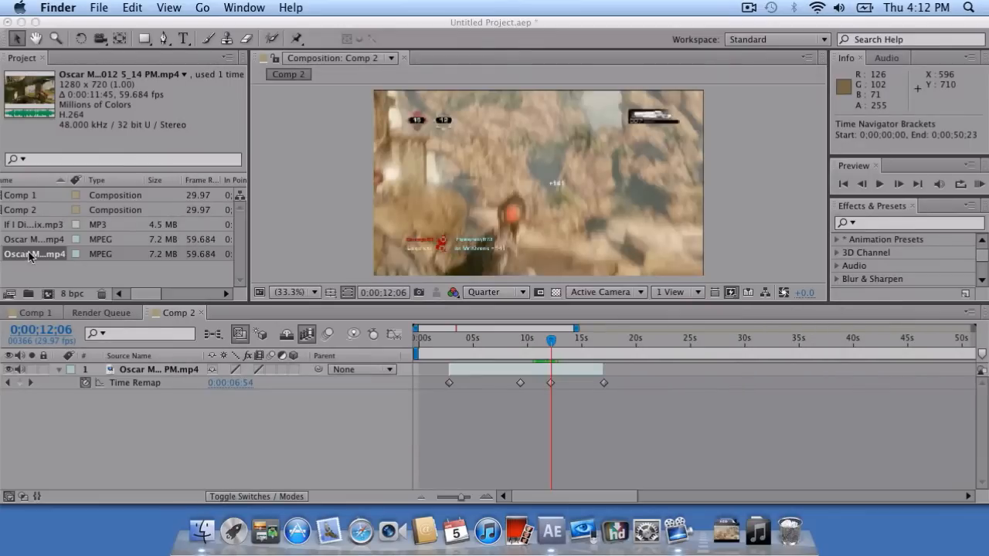
{"action": "left_click", "coordinate": [39, 256]}
{"action": "left_click_drag", "start_coordinate": [35, 224], "coordinate": [465, 397]}
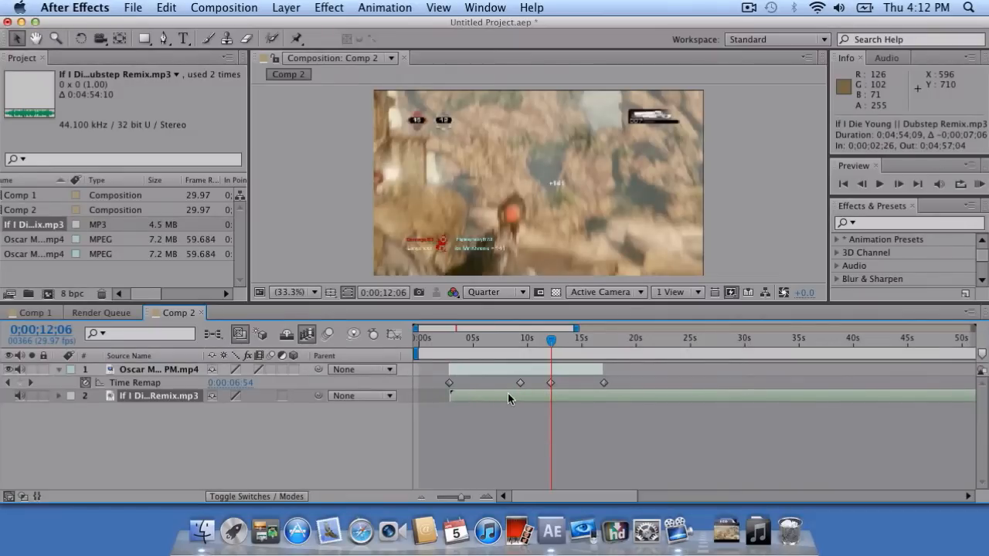
{"action": "key", "text": "l"}
{"action": "key", "text": "l"}
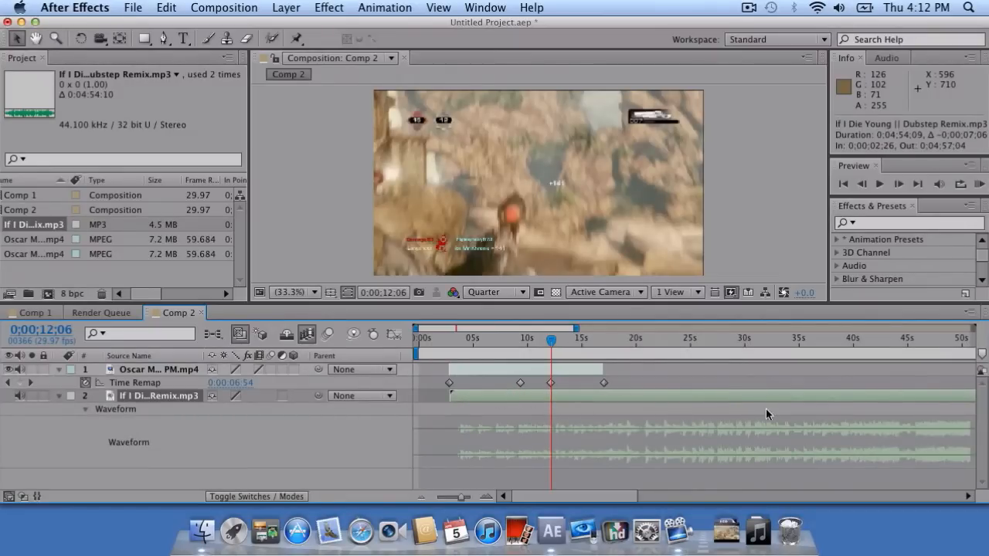
{"action": "left_click_drag", "start_coordinate": [762, 397], "coordinate": [708, 388]}
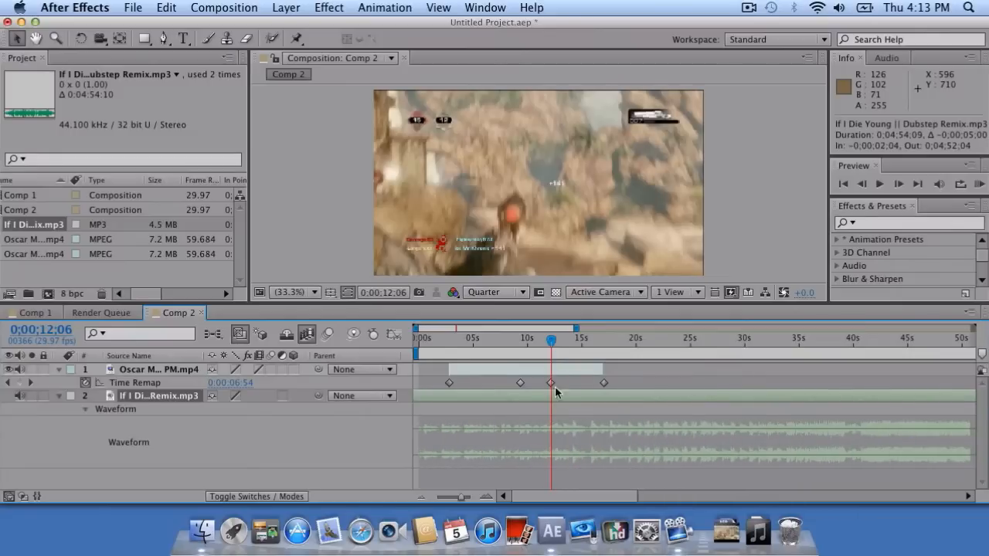
Hide and mute the gameplay layer, reposition the dubstep track, and RAM-preview the music.
{"action": "left_click", "coordinate": [10, 369]}
{"action": "left_click", "coordinate": [19, 370]}
{"action": "left_click_drag", "start_coordinate": [711, 389], "coordinate": [748, 399]}
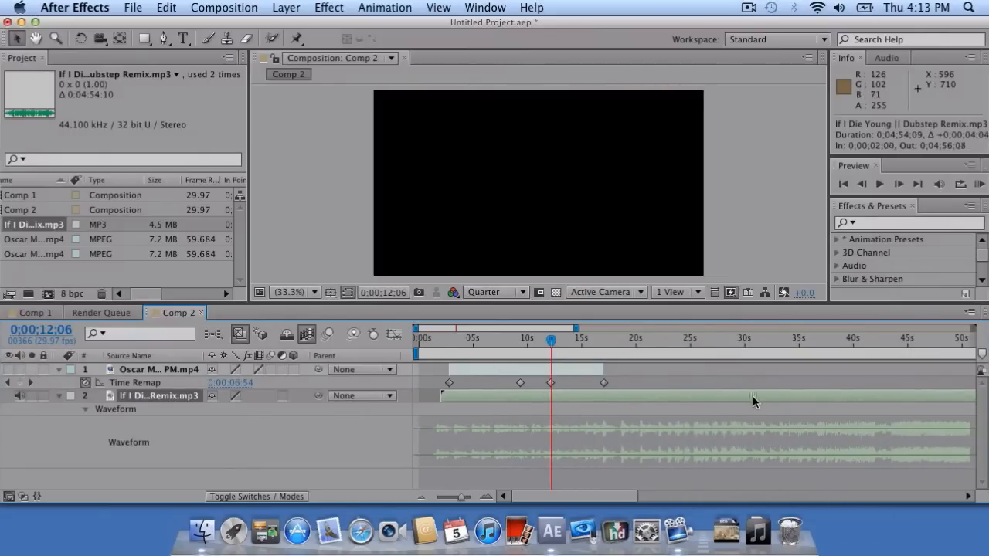
{"action": "right_click", "coordinate": [739, 392]}
{"action": "left_click", "coordinate": [710, 403]}
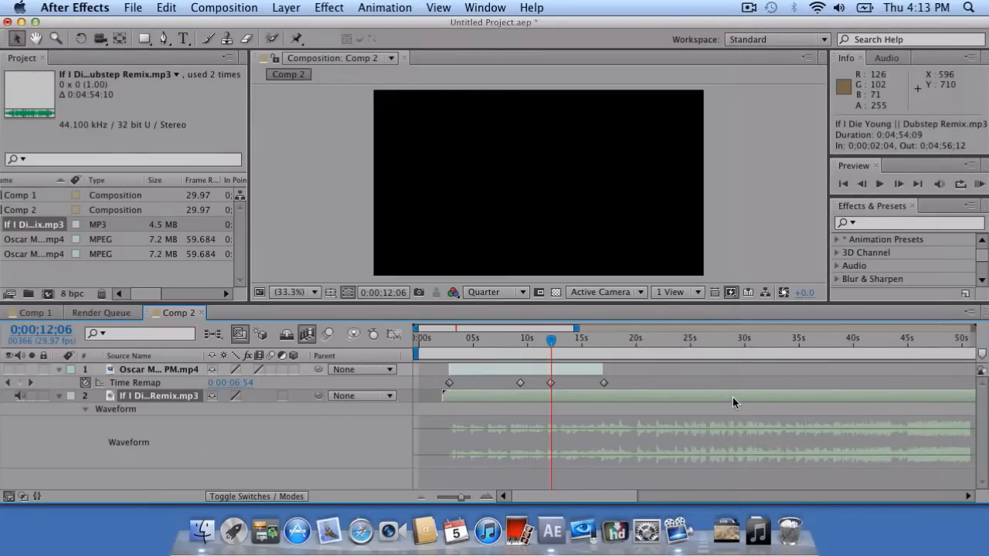
{"action": "key", "text": "KP_0"}
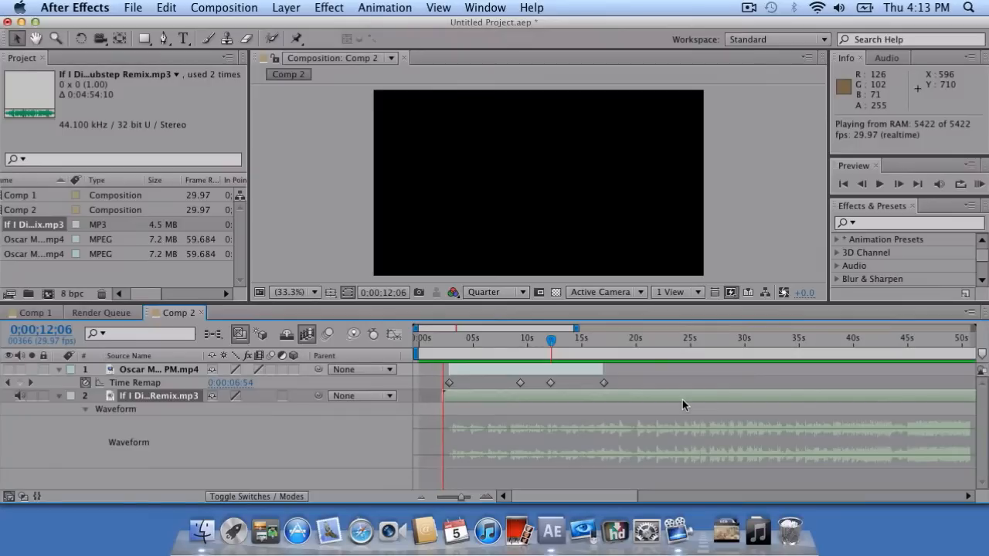
{"action": "key", "text": "space"}
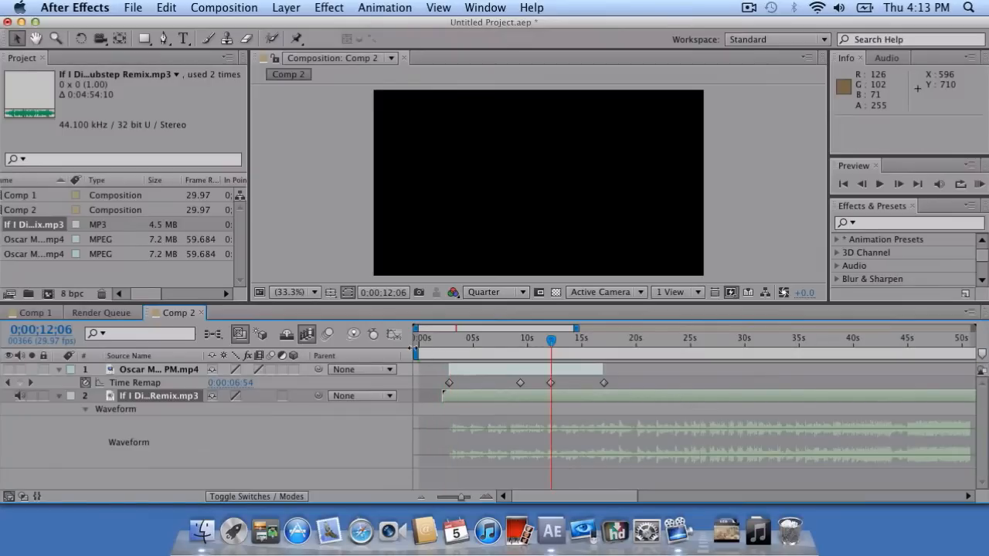
Shift the dubstep track earlier, preview the music near 37 seconds, then set the time to 0;00;36;13.
{"action": "left_click_drag", "start_coordinate": [417, 354], "coordinate": [810, 355]}
{"action": "left_click_drag", "start_coordinate": [821, 401], "coordinate": [749, 376]}
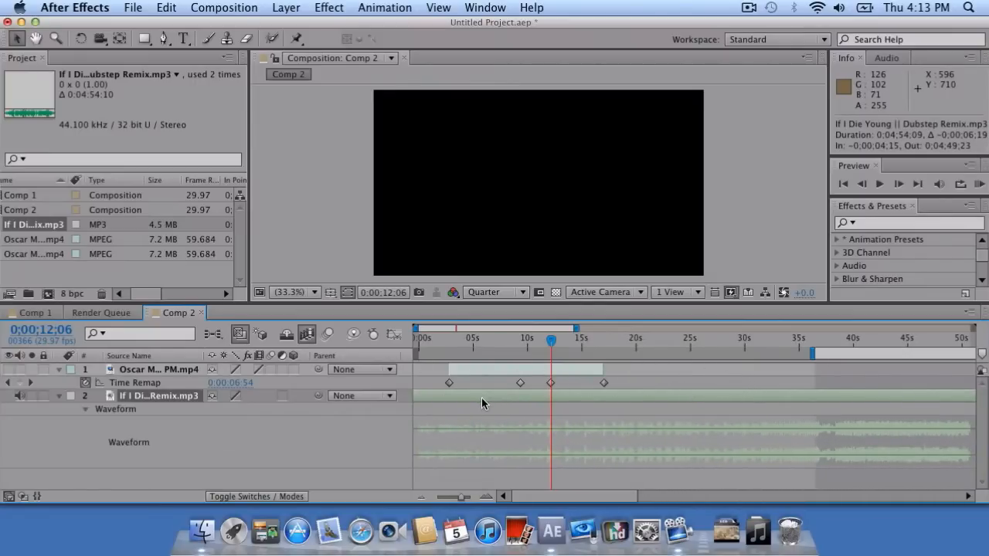
{"action": "key", "text": "KP_0"}
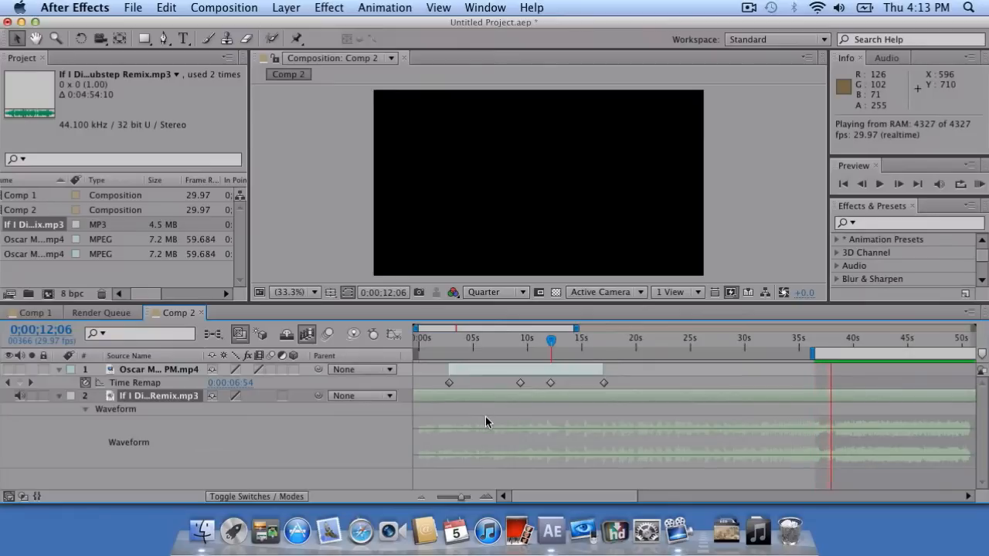
{"action": "key", "text": "space"}
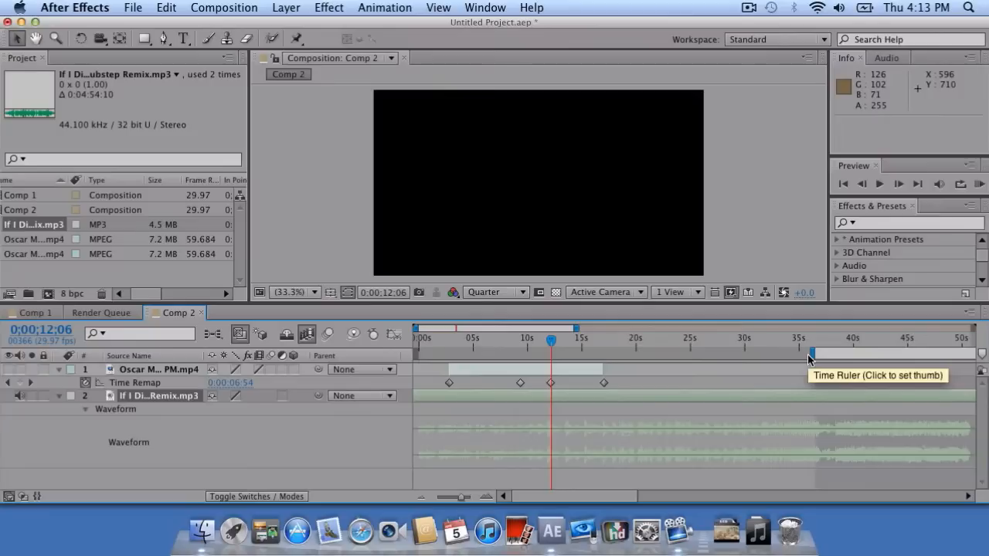
{"action": "left_click", "coordinate": [814, 340]}
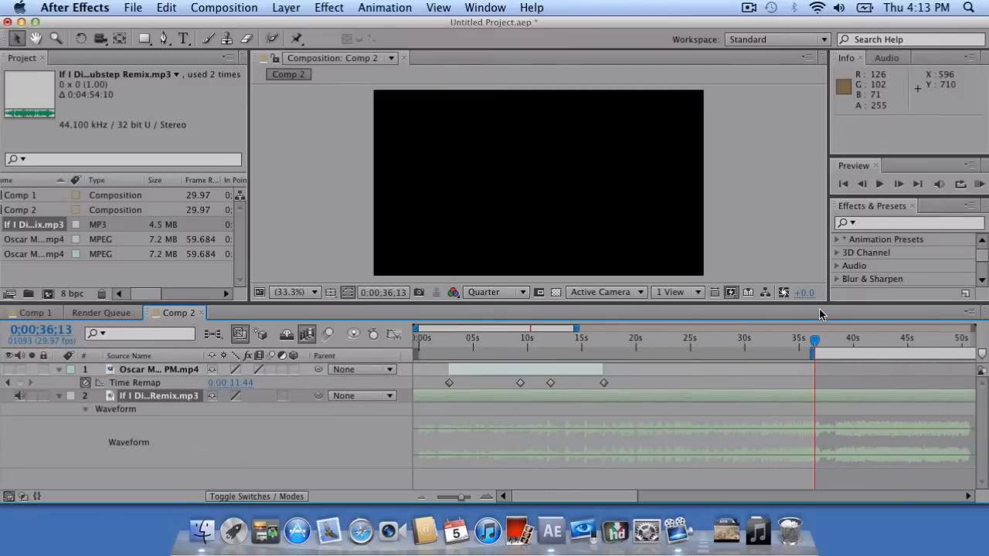
Preview the soundtrack, drop a layer marker at the music drop, and move the current time onto it.
{"action": "key", "text": "KP_0"}
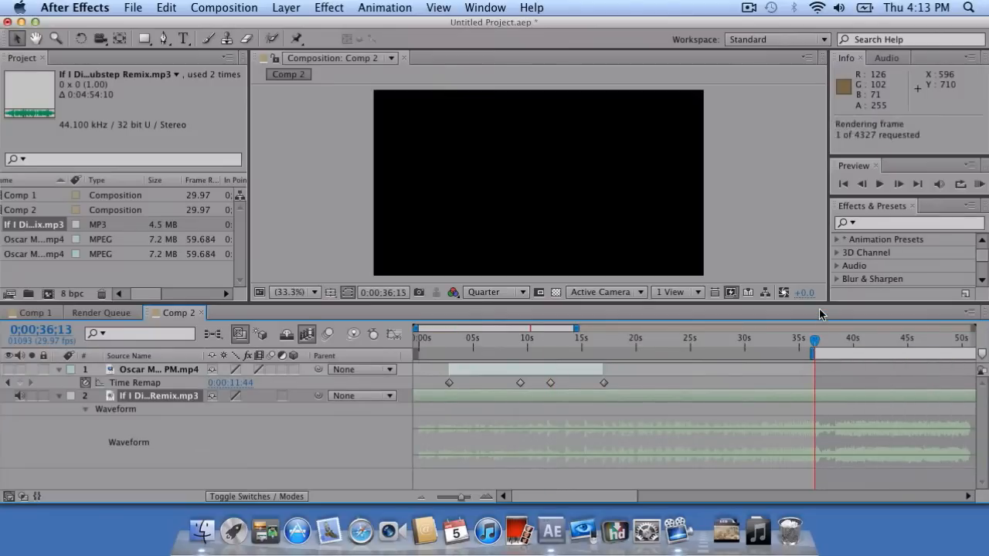
{"action": "key", "text": "KP_Multiply"}
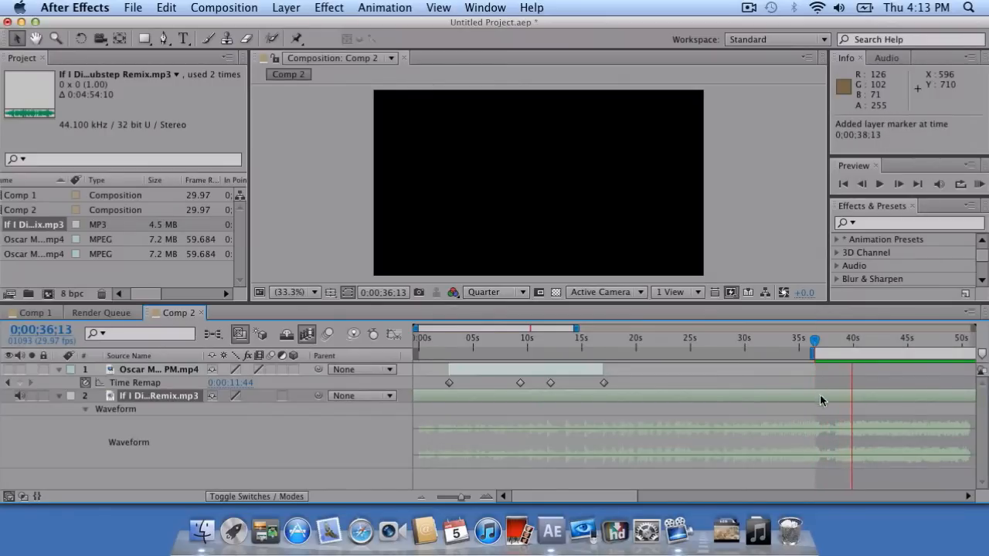
{"action": "key", "text": "space"}
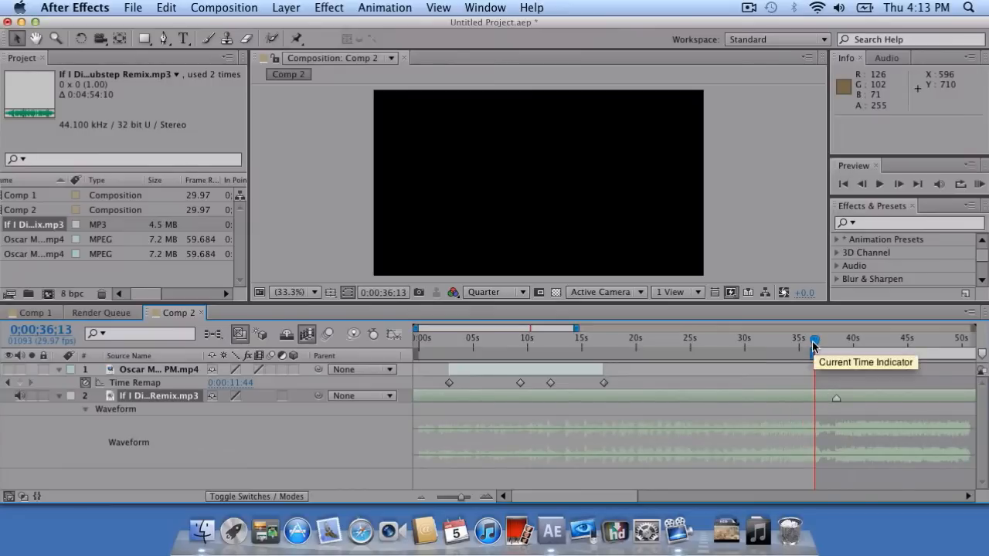
{"action": "left_click_drag", "start_coordinate": [813, 345], "coordinate": [836, 350]}
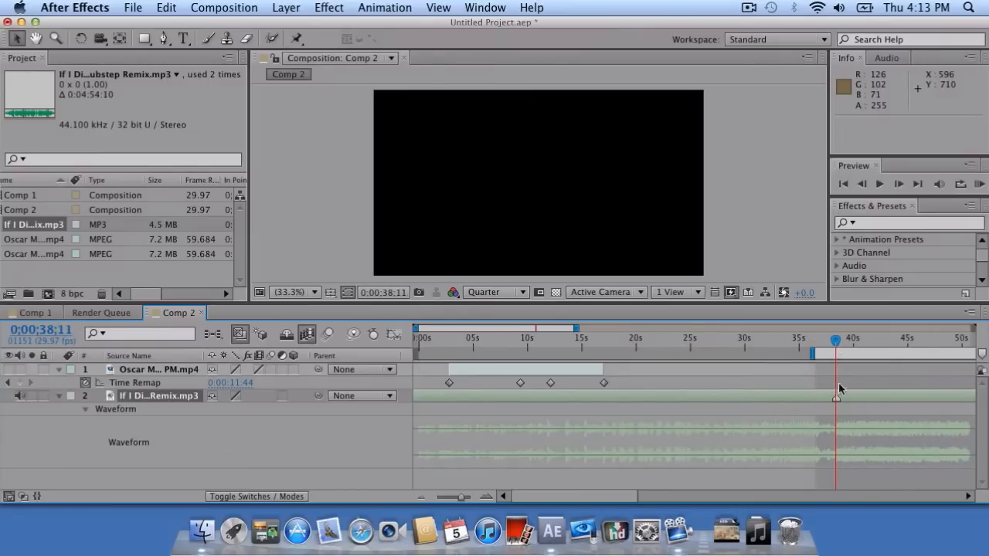
Trim the start of the dubstep layer and slide it earlier in time.
{"action": "left_click_drag", "start_coordinate": [479, 395], "coordinate": [577, 395]}
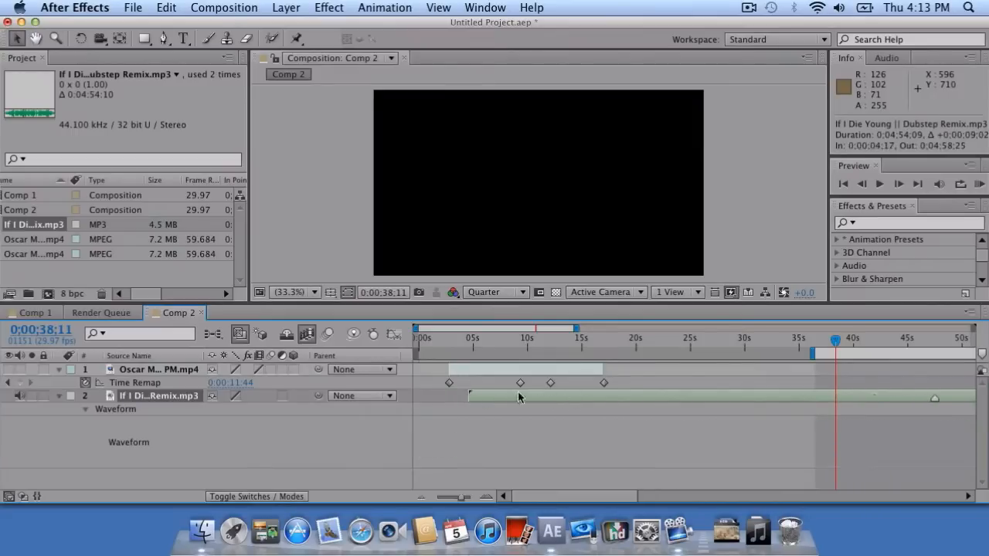
{"action": "left_click", "coordinate": [472, 396]}
{"action": "left_click_drag", "start_coordinate": [470, 396], "coordinate": [719, 399]}
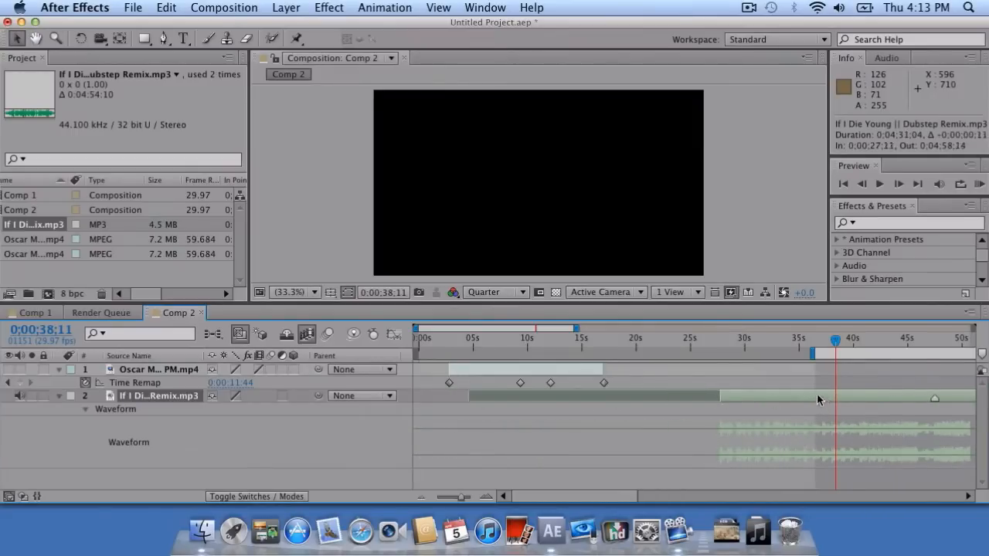
{"action": "left_click_drag", "start_coordinate": [823, 398], "coordinate": [564, 384]}
{"action": "left_click_drag", "start_coordinate": [469, 395], "coordinate": [541, 395]}
{"action": "left_click_drag", "start_coordinate": [616, 399], "coordinate": [540, 399]}
{"action": "left_click_drag", "start_coordinate": [452, 397], "coordinate": [491, 397]}
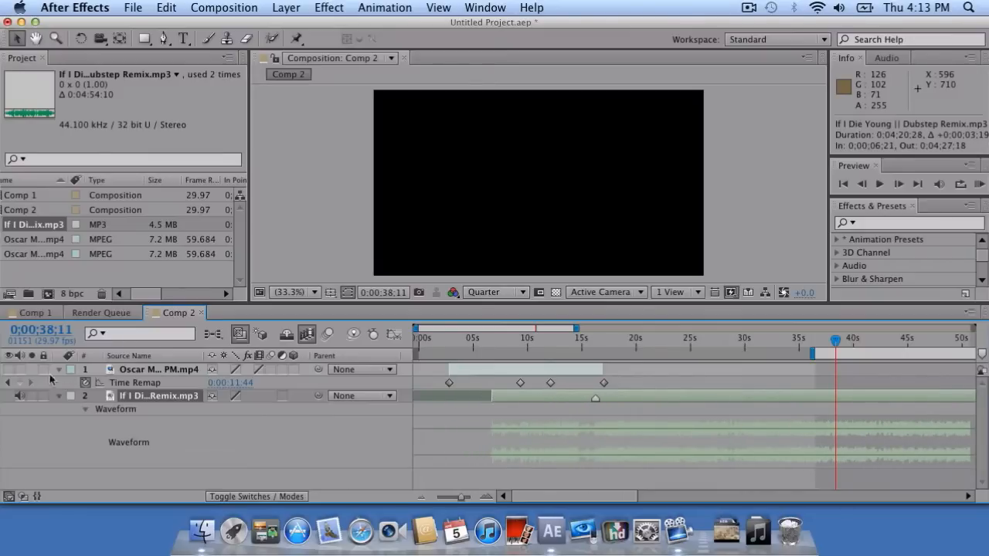
Re-enable gameplay video and audio, reset the work area, and align the drop with the ramp keyframe.
{"action": "left_click", "coordinate": [11, 369]}
{"action": "left_click", "coordinate": [21, 370]}
{"action": "double_click", "coordinate": [815, 351]}
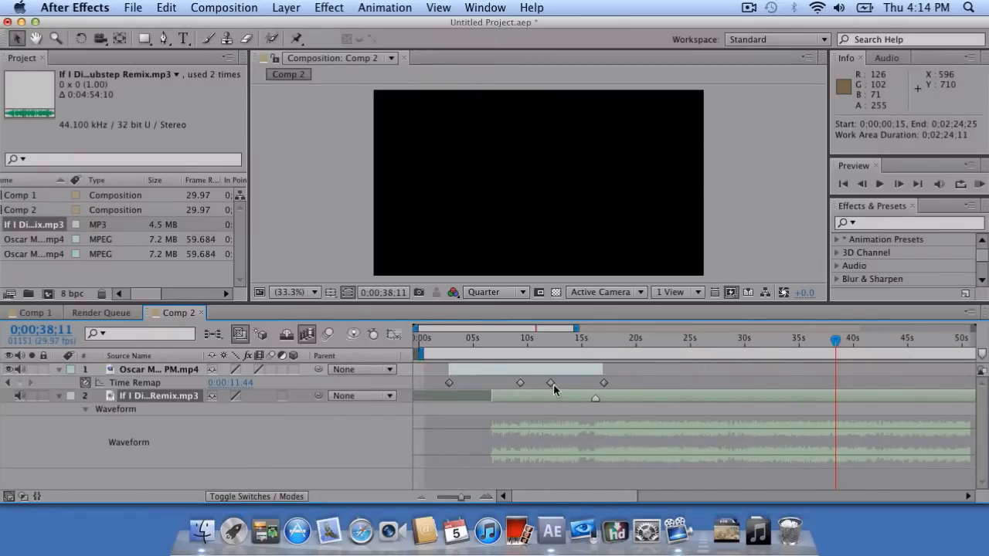
{"action": "left_click_drag", "start_coordinate": [568, 398], "coordinate": [447, 398]}
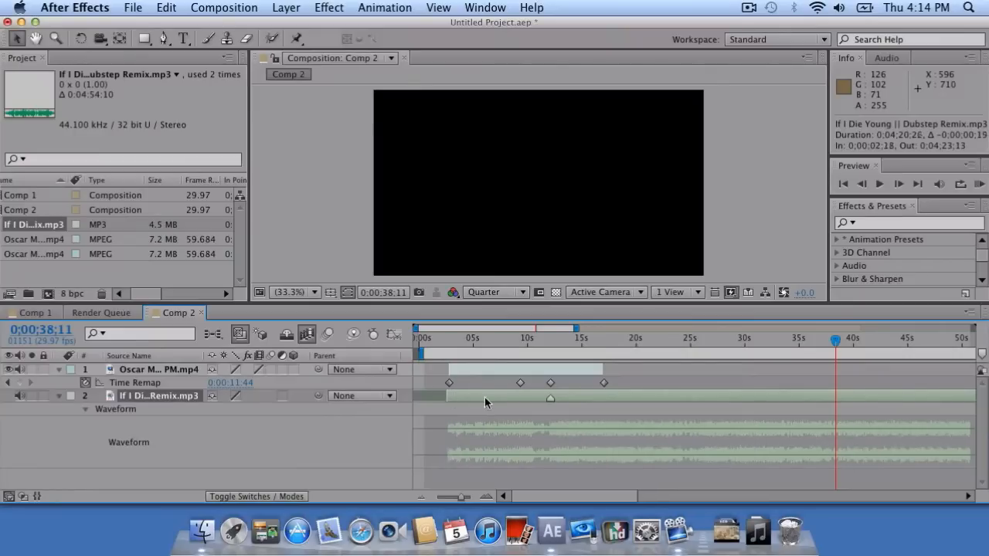
Set the work area from 0;00;02;22 to 0;00;16;28 and hide the music waveform.
{"action": "key", "text": "j"}
{"action": "left_click", "coordinate": [549, 338]}
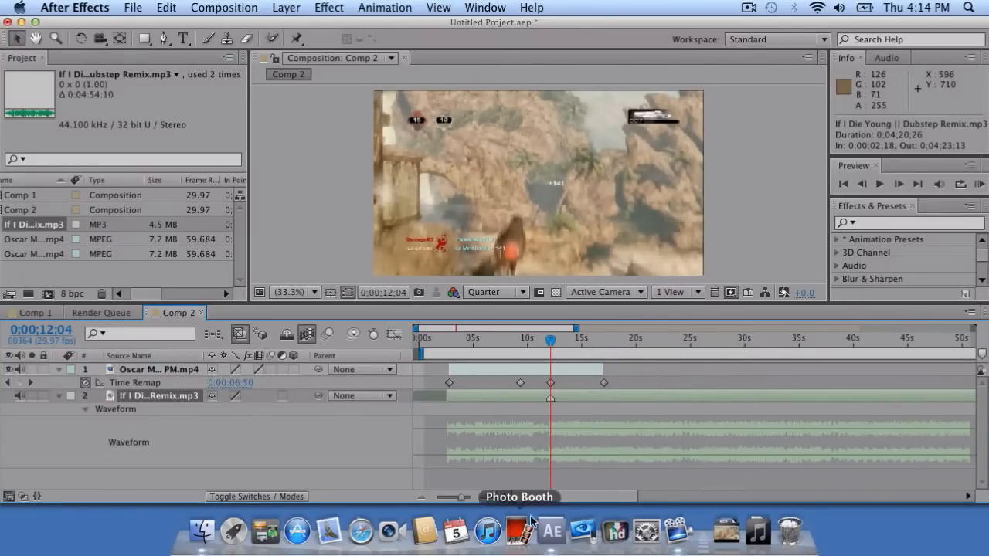
{"action": "left_click_drag", "start_coordinate": [461, 498], "coordinate": [415, 498]}
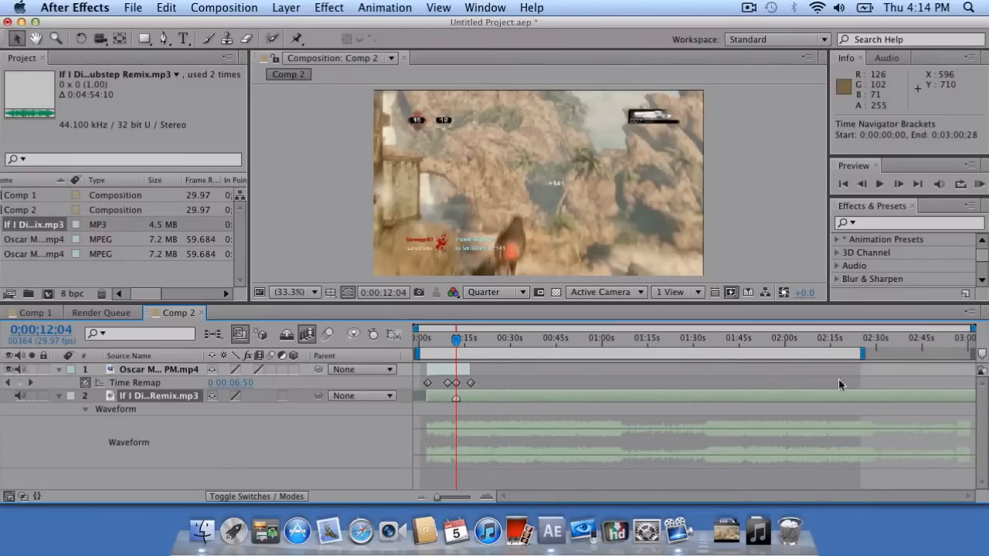
{"action": "left_click_drag", "start_coordinate": [863, 353], "coordinate": [481, 315]}
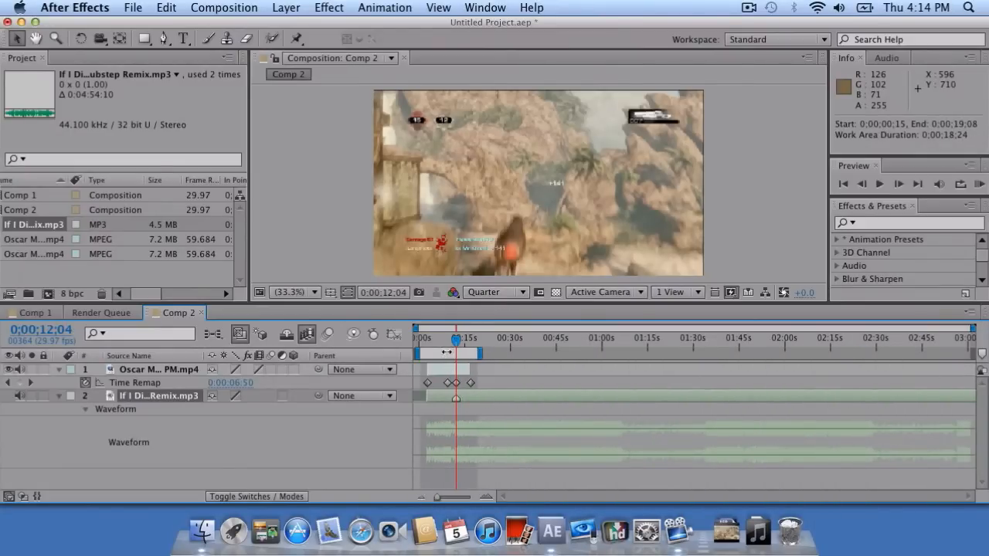
{"action": "left_click_drag", "start_coordinate": [438, 498], "coordinate": [464, 498]}
{"action": "left_click_drag", "start_coordinate": [422, 352], "coordinate": [451, 353]}
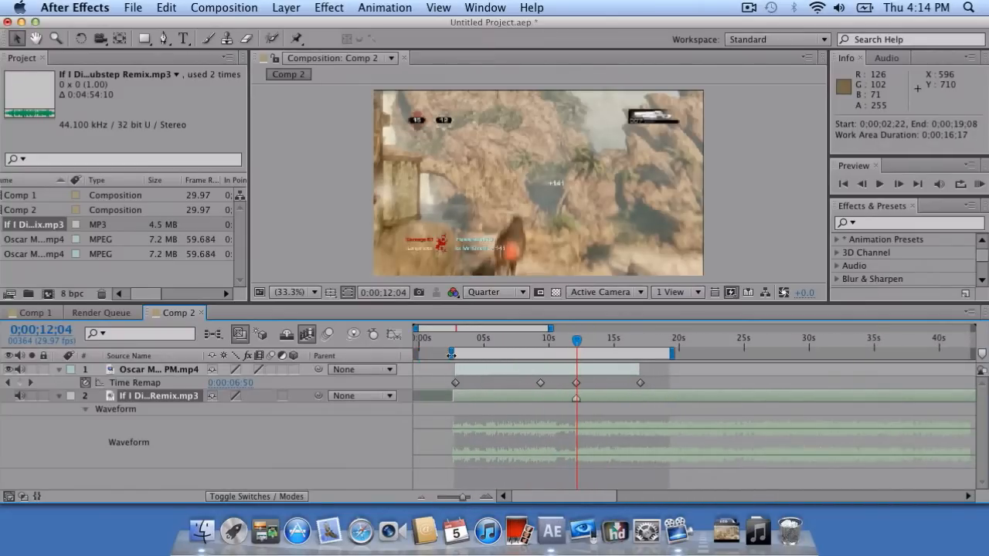
{"action": "left_click_drag", "start_coordinate": [673, 354], "coordinate": [644, 352]}
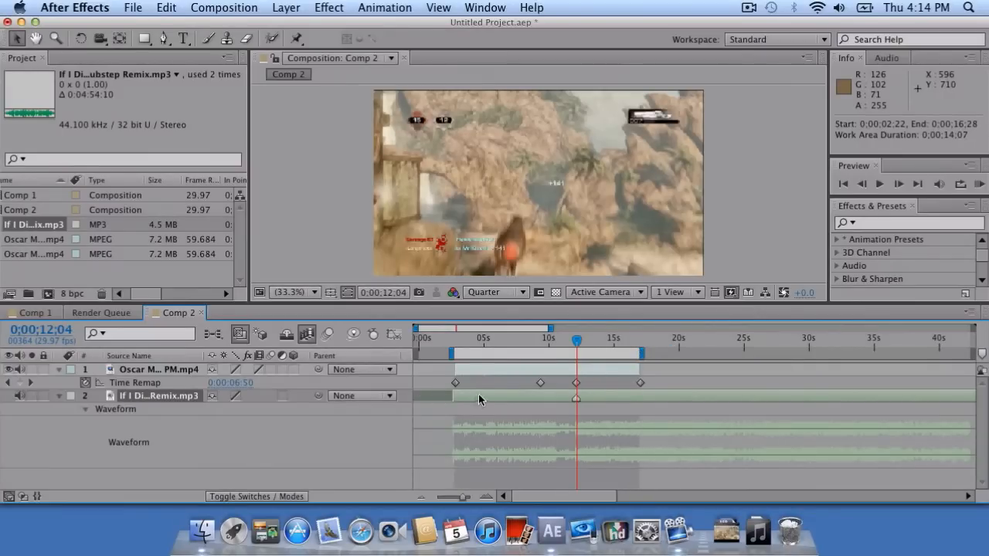
{"action": "left_click", "coordinate": [85, 409]}
Keyframe the gameplay layer's Audio Levels at -2 dB at the clip start, near 0;00;02;24.
{"action": "left_click", "coordinate": [60, 370]}
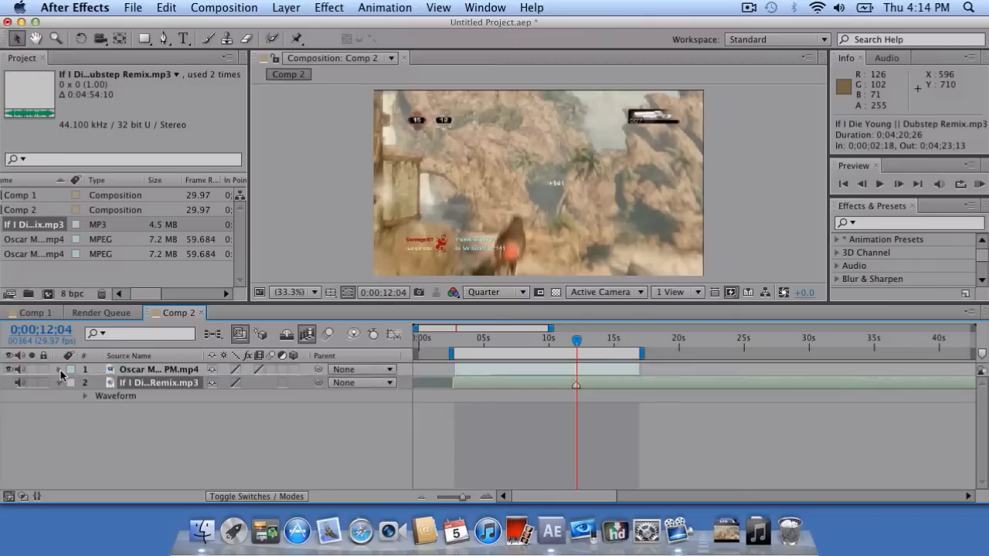
{"action": "left_click", "coordinate": [60, 370]}
{"action": "left_click", "coordinate": [73, 409]}
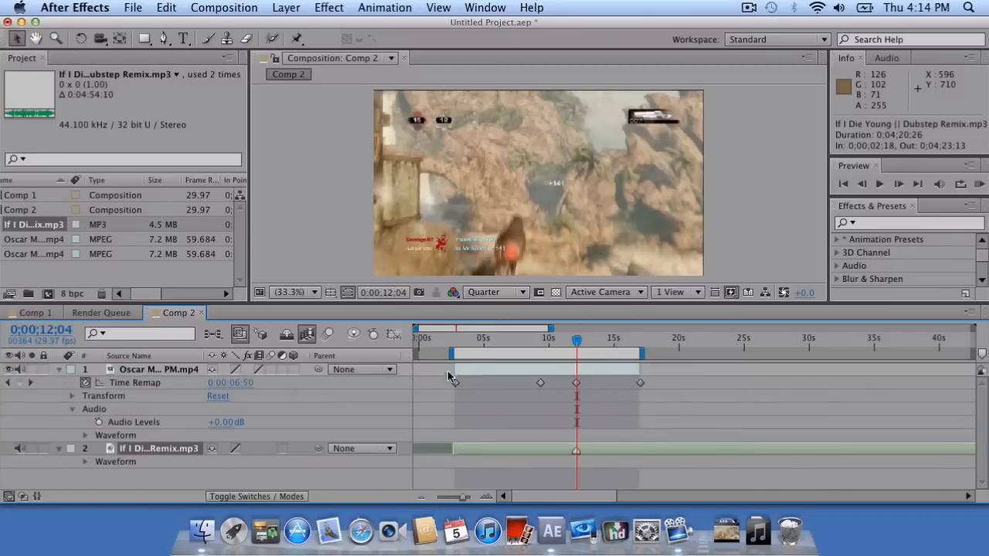
{"action": "left_click_drag", "start_coordinate": [577, 350], "coordinate": [457, 342]}
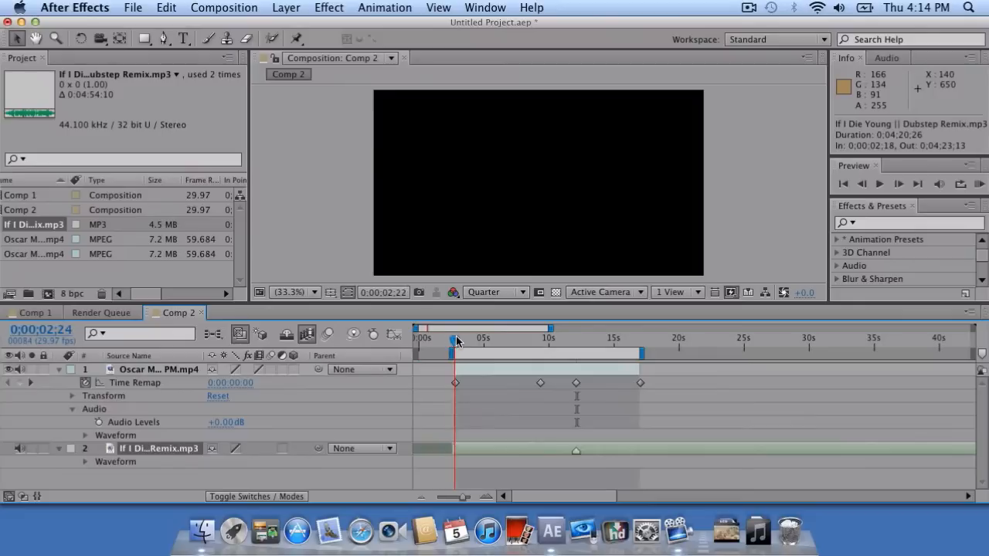
{"action": "left_click", "coordinate": [99, 422]}
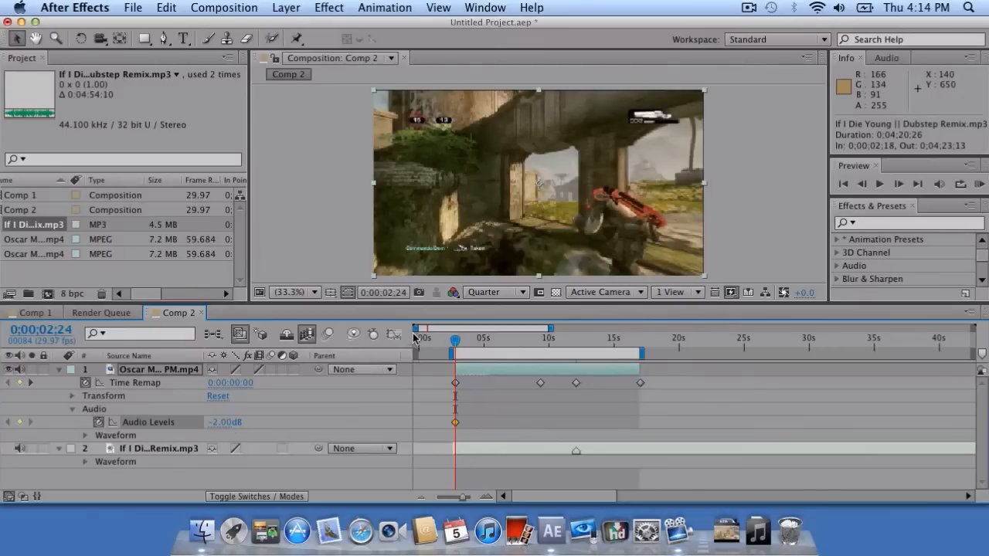
Add a -4 dB Audio Levels keyframe at the clip end, 0;00;16;27, and check the fade.
{"action": "left_click_drag", "start_coordinate": [456, 340], "coordinate": [640, 353]}
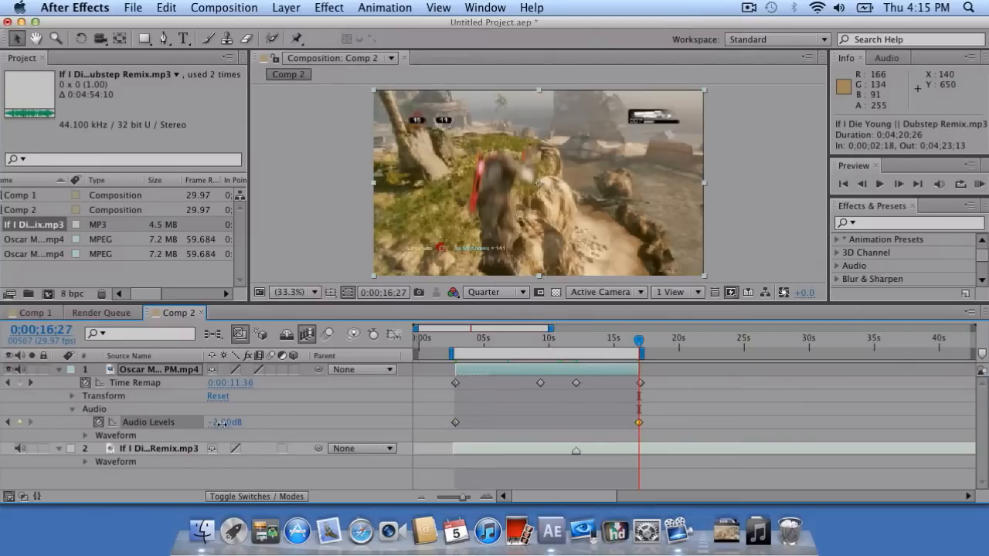
{"action": "left_click_drag", "start_coordinate": [638, 340], "coordinate": [456, 338]}
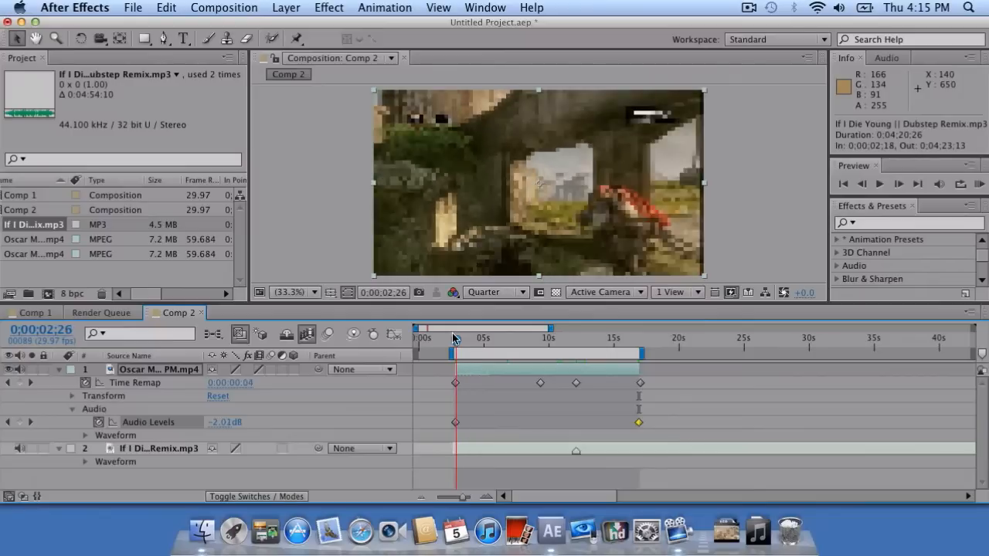
{"action": "left_click", "coordinate": [123, 316]}
Add Comp 2 to the render queue.
{"action": "left_click", "coordinate": [179, 313]}
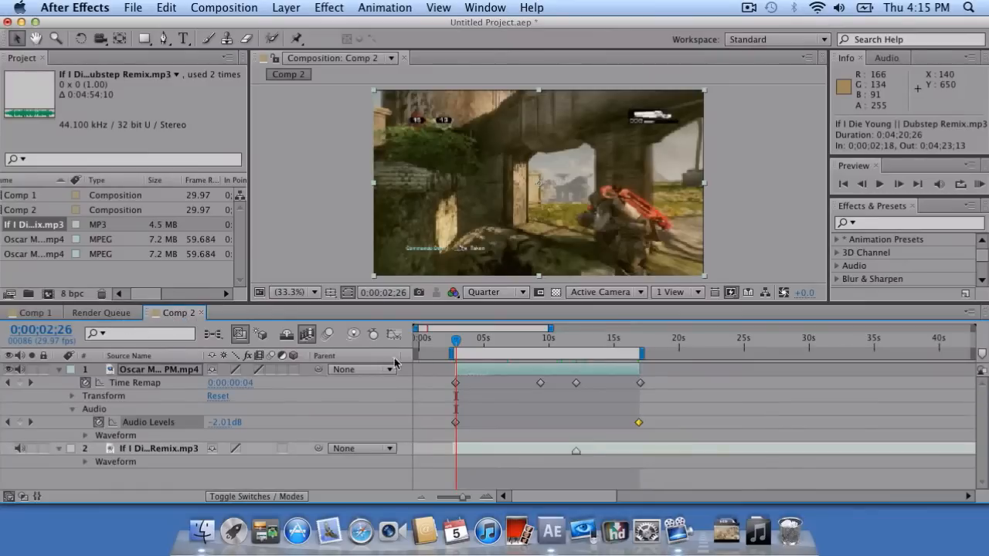
{"action": "left_click", "coordinate": [221, 7]}
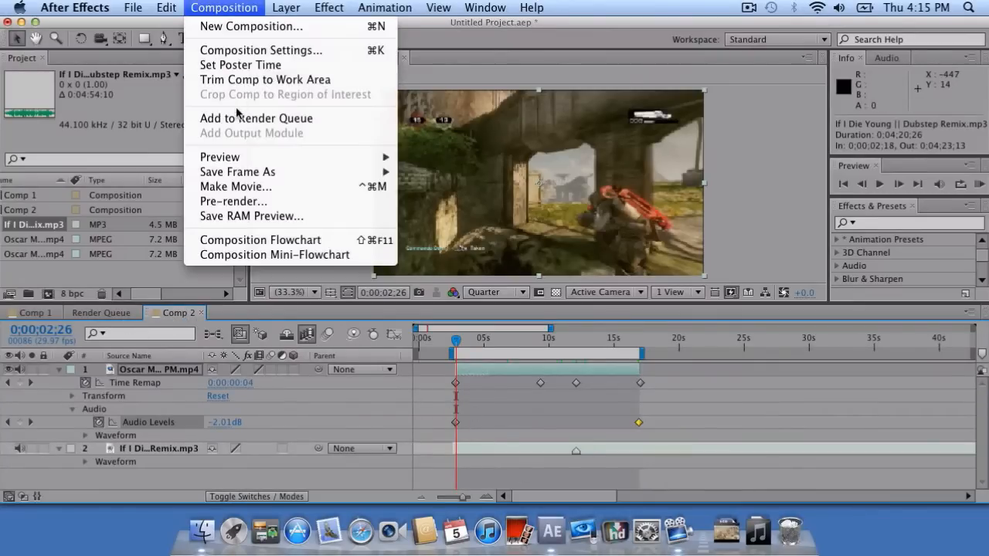
{"action": "left_click", "coordinate": [232, 119]}
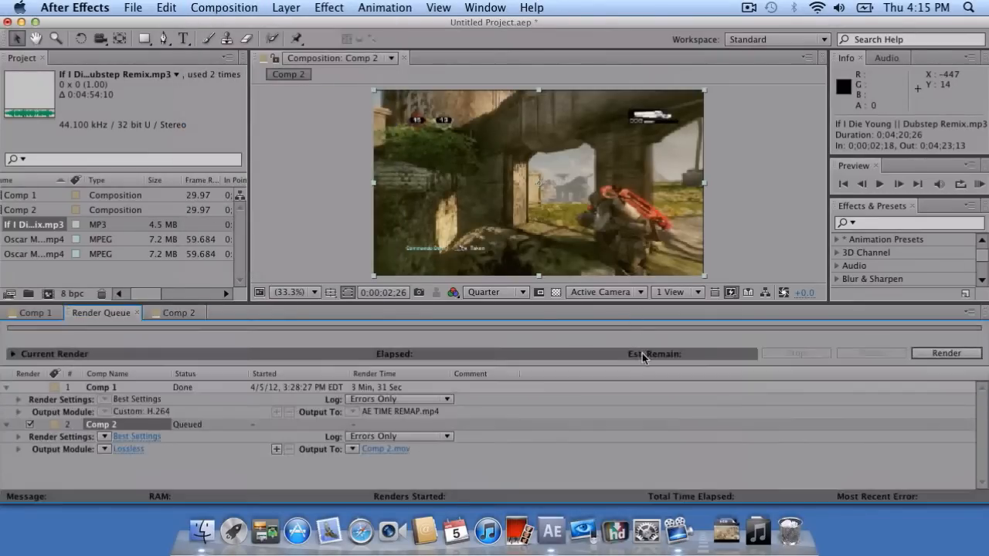
Set Comp 2's output module to H.264 format with audio output enabled.
{"action": "left_click", "coordinate": [124, 450]}
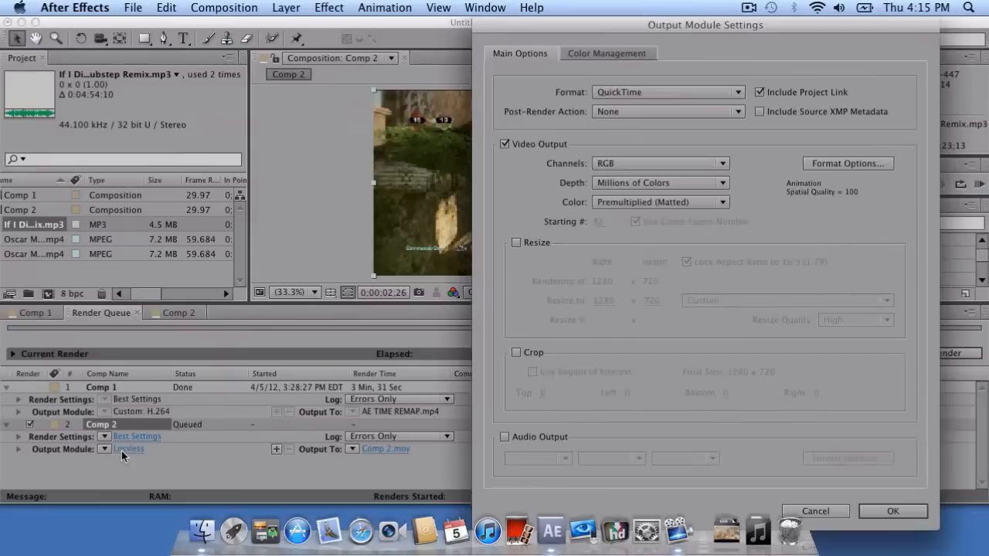
{"action": "left_click", "coordinate": [608, 93]}
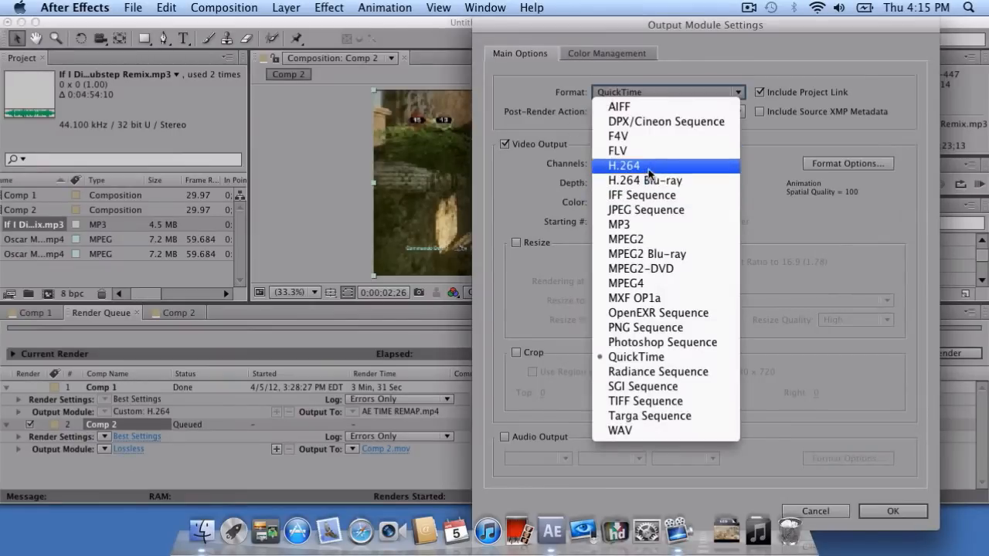
{"action": "left_click", "coordinate": [650, 165]}
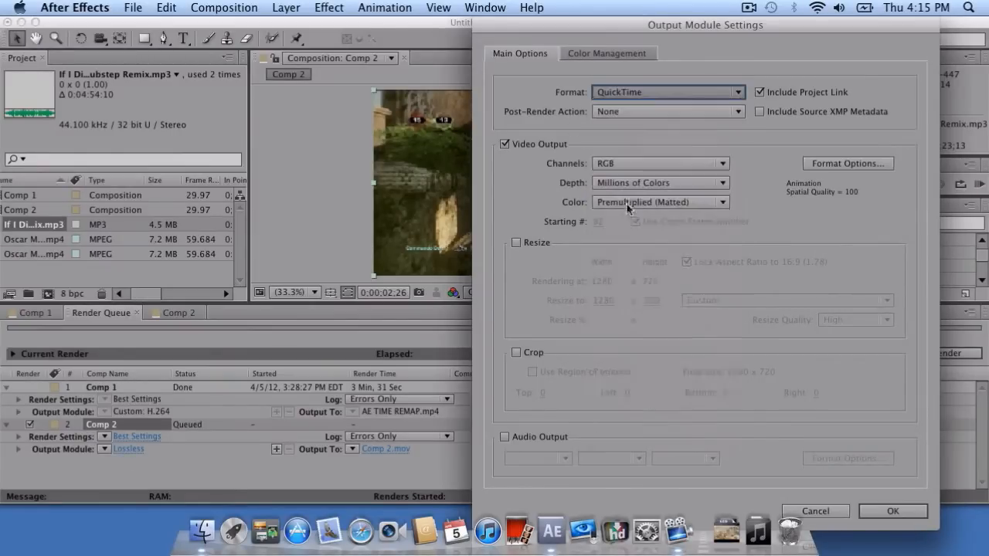
{"action": "left_click", "coordinate": [506, 437]}
{"action": "left_click", "coordinate": [847, 163]}
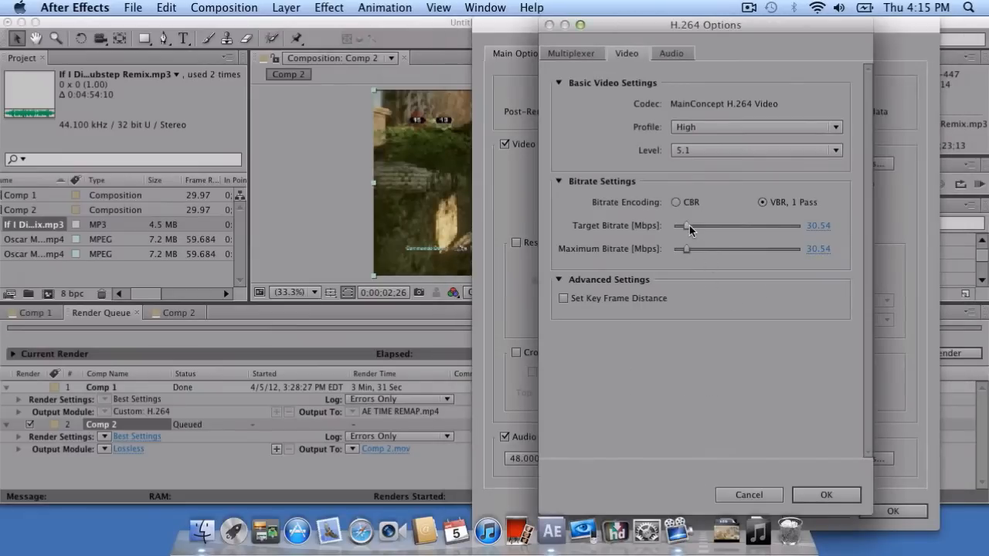
{"action": "left_click", "coordinate": [851, 496]}
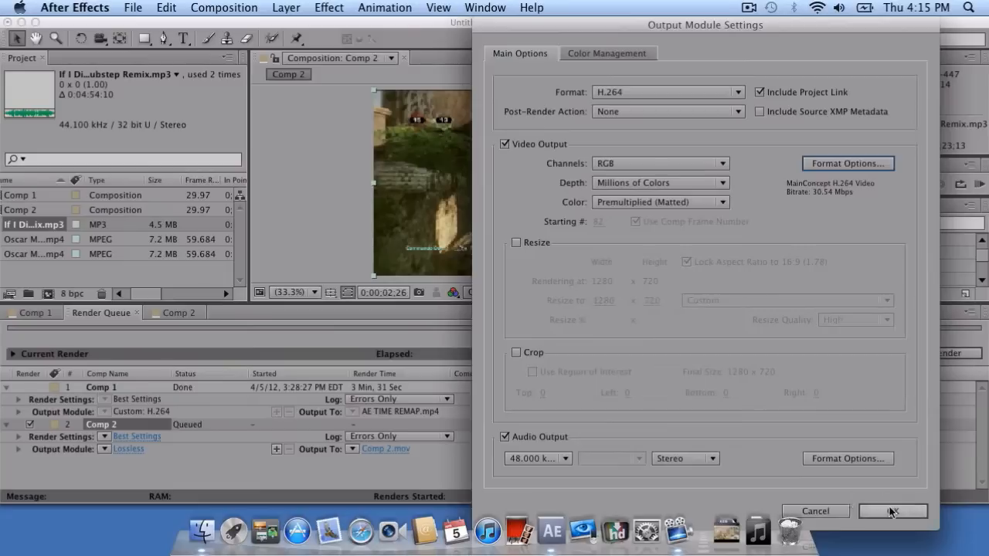
{"action": "left_click", "coordinate": [892, 512]}
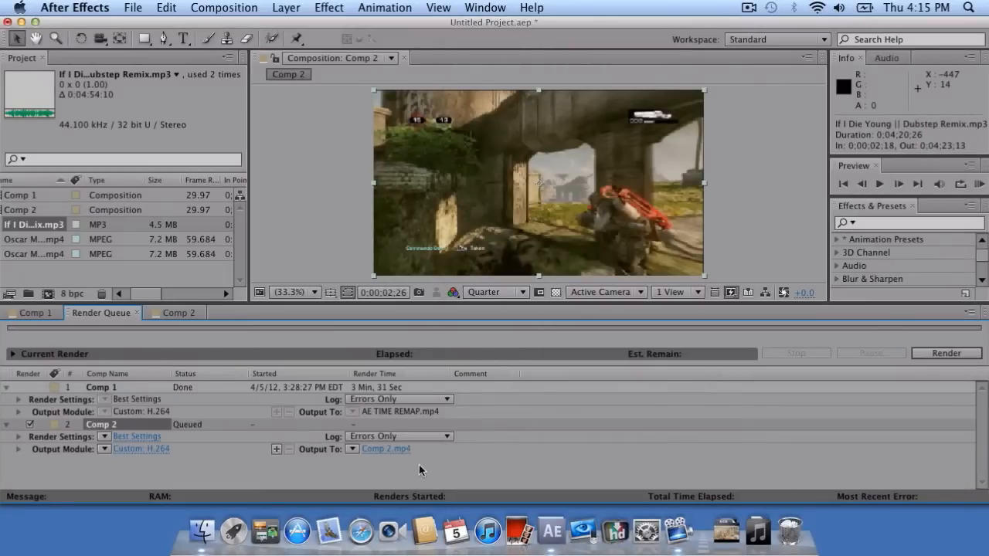
Name the render output AE TEST 1.mp4 and save it in Documents.
{"action": "left_click", "coordinate": [398, 450]}
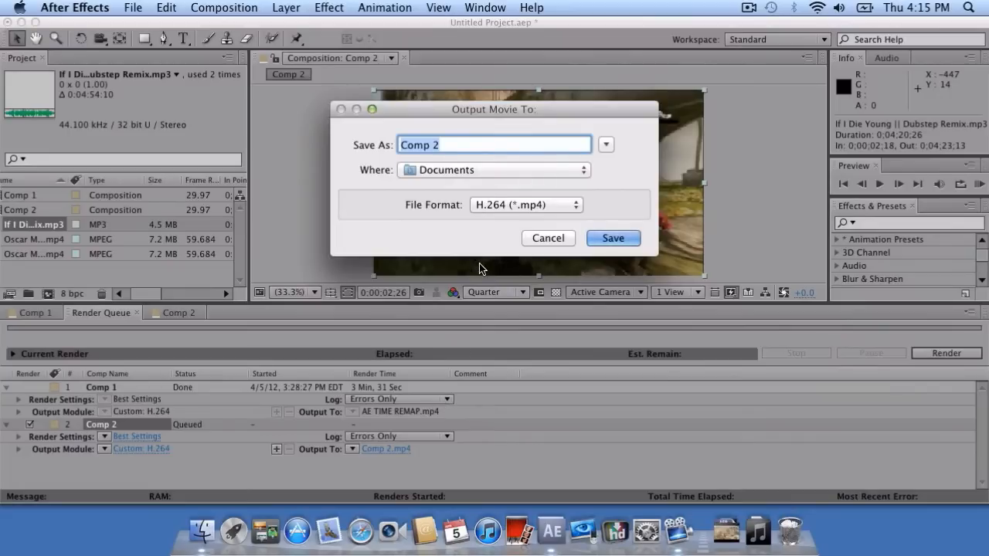
{"action": "key", "text": "BackSpace"}
{"action": "type", "text": "AE TEST 1"}
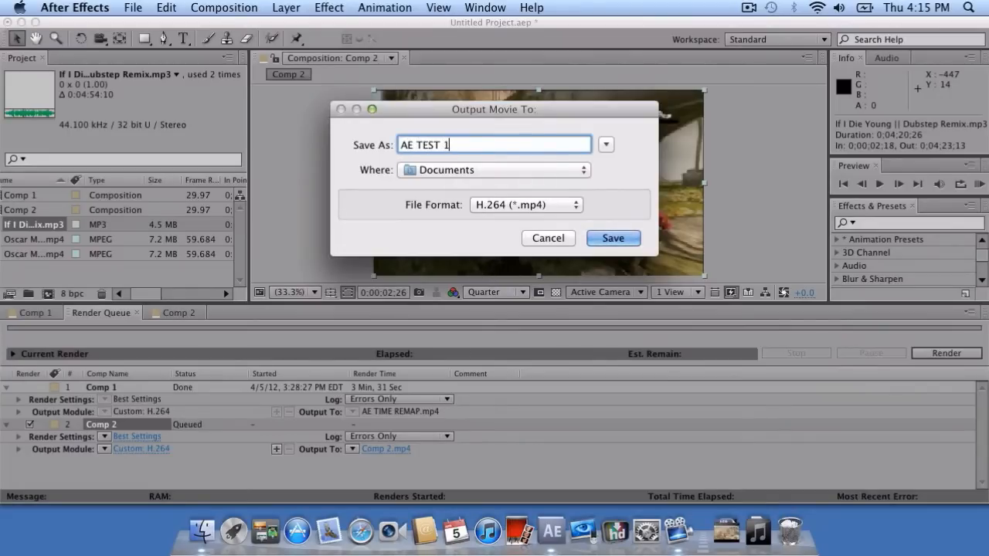
{"action": "left_click", "coordinate": [611, 239]}
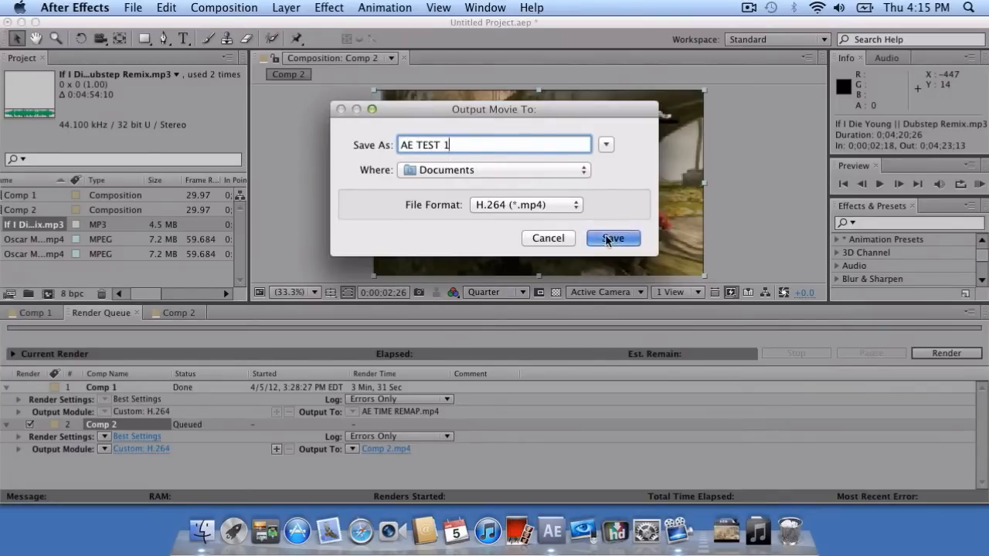
Start rendering Comp 2.
{"action": "left_click", "coordinate": [925, 358]}
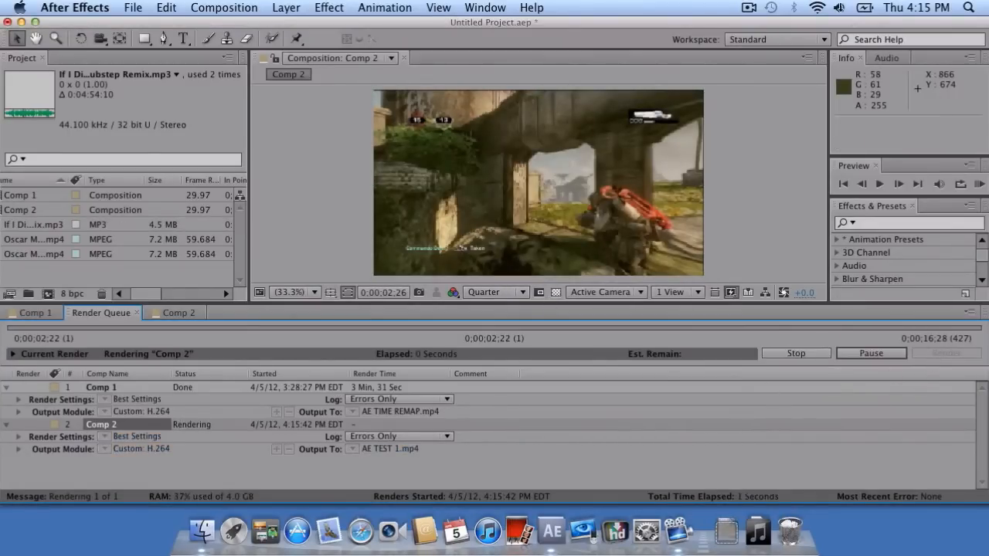
{"action": "left_click", "coordinate": [750, 8]}
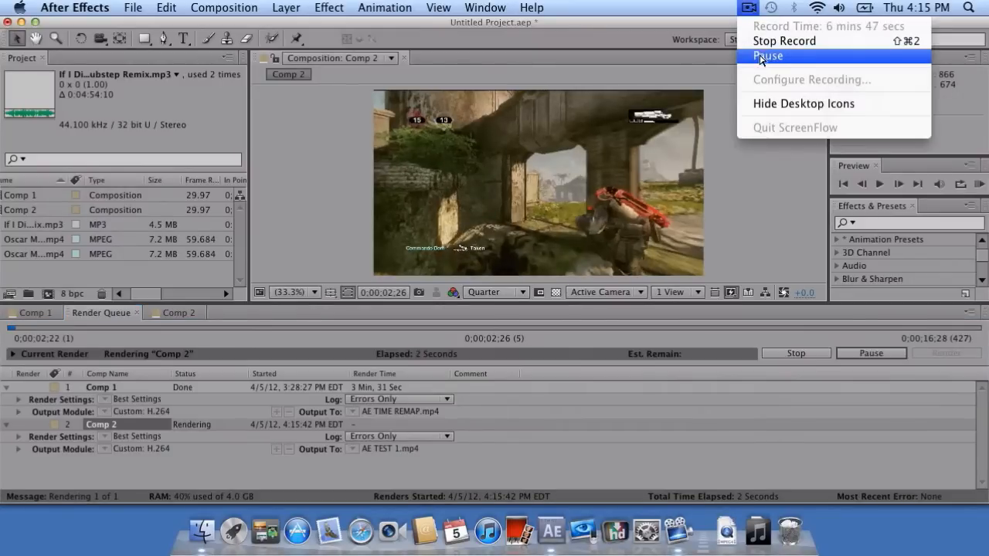
{"action": "left_click", "coordinate": [762, 56]}
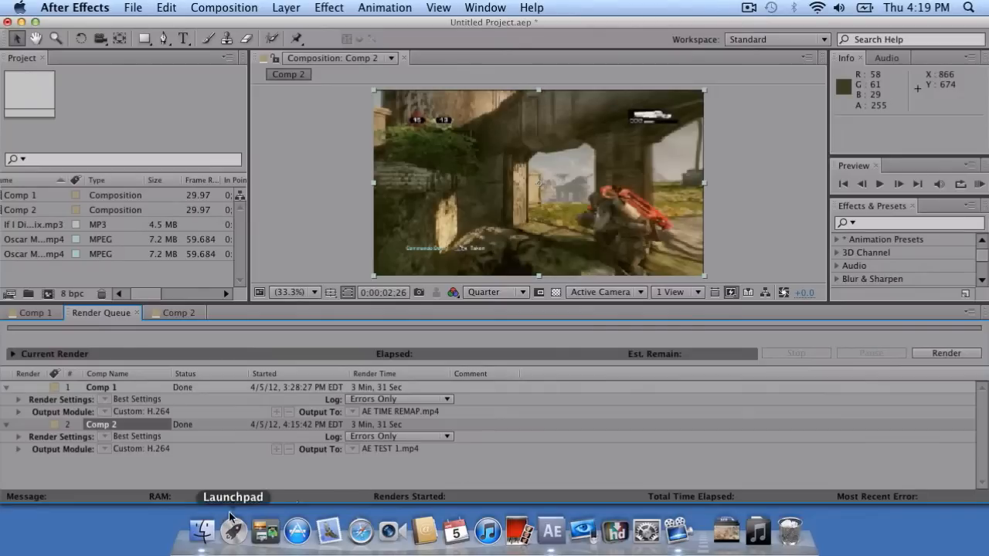
In a Finder window, go to Documents and select AE TEST 1.mp4.
{"action": "left_click", "coordinate": [217, 535]}
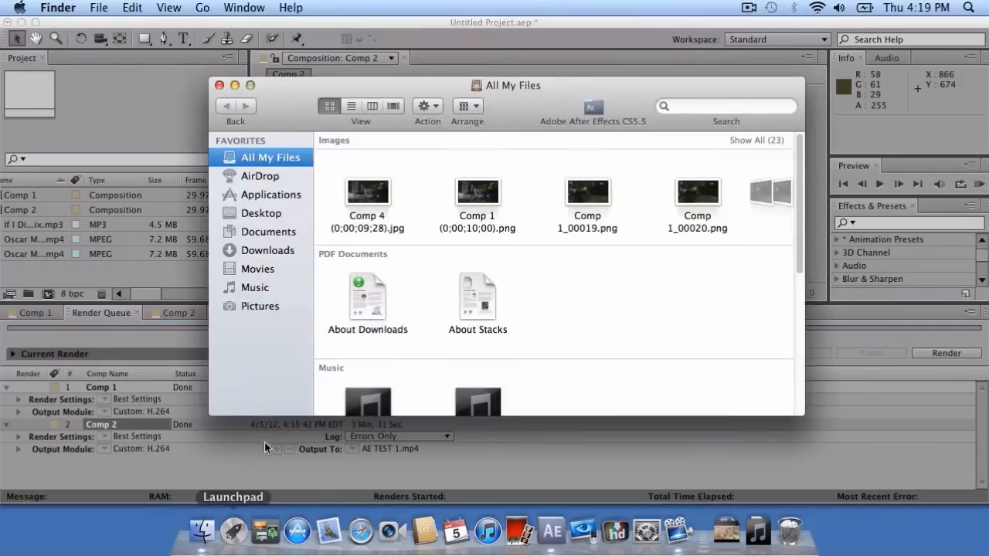
{"action": "left_click", "coordinate": [254, 270]}
{"action": "scroll", "coordinate": [542, 324], "scroll_direction": "down", "scroll_amount": 3}
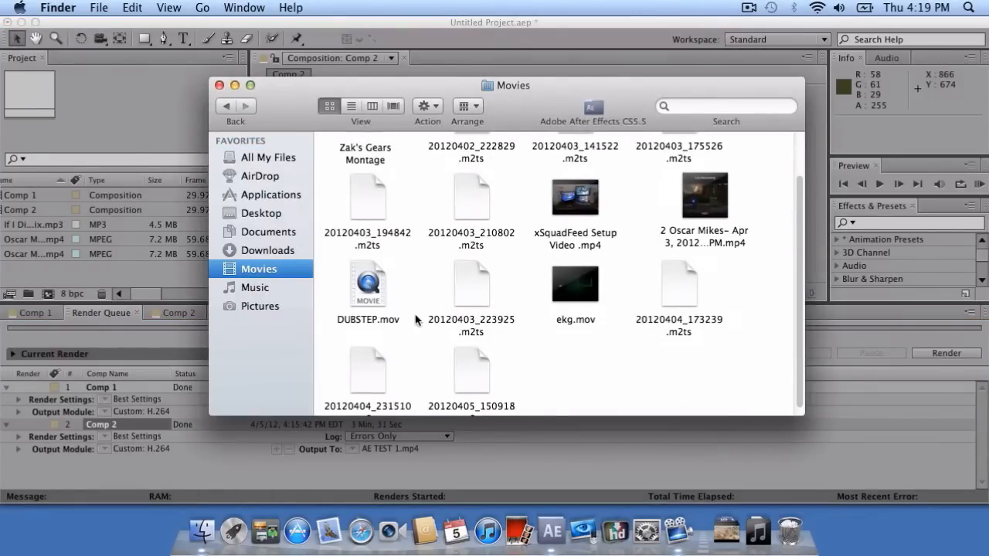
{"action": "left_click", "coordinate": [282, 251]}
{"action": "left_click", "coordinate": [279, 231]}
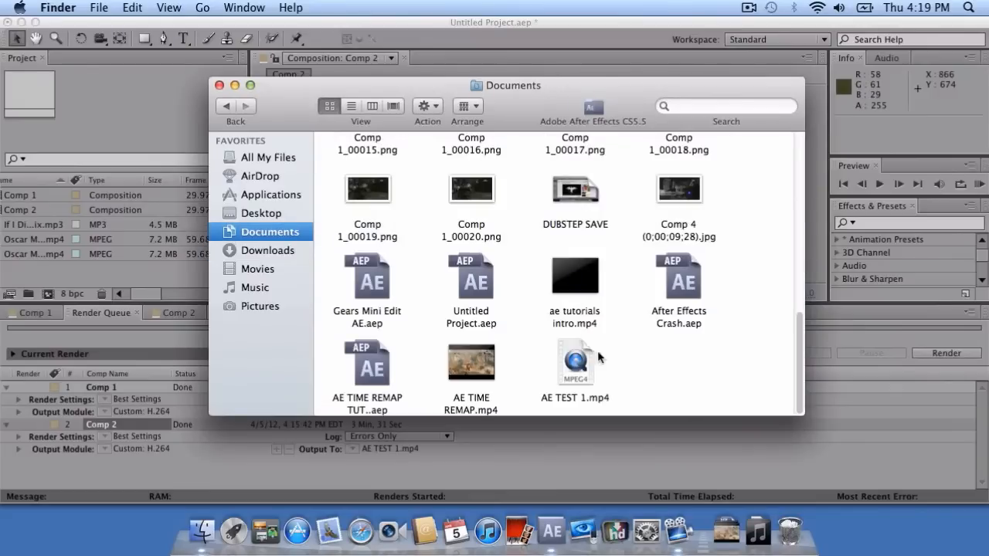
{"action": "mouse_move", "coordinate": [597, 379]}
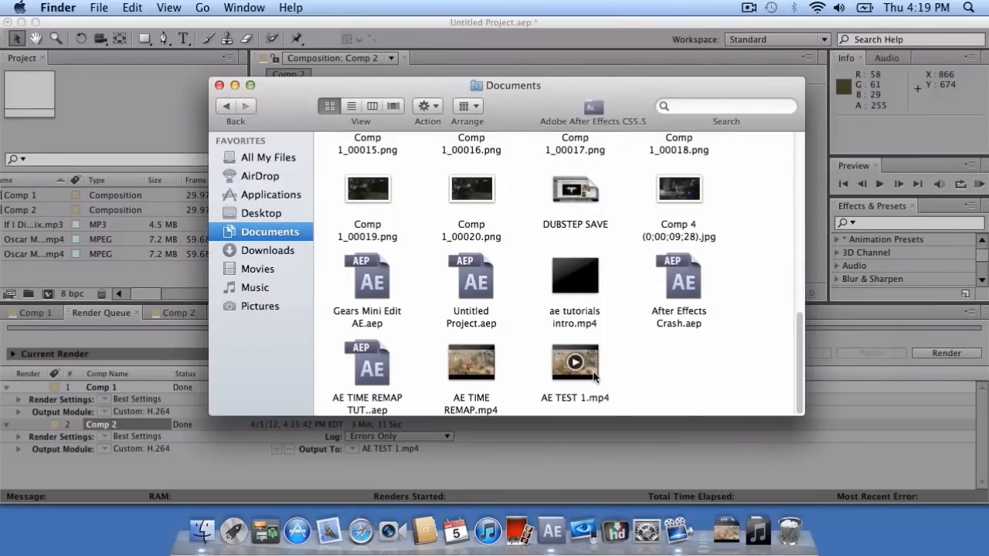
{"action": "left_click", "coordinate": [595, 377]}
Open AE TEST 1.mp4 in QuickTime Player, play it, and raise the volume to maximum.
{"action": "double_click", "coordinate": [573, 374]}
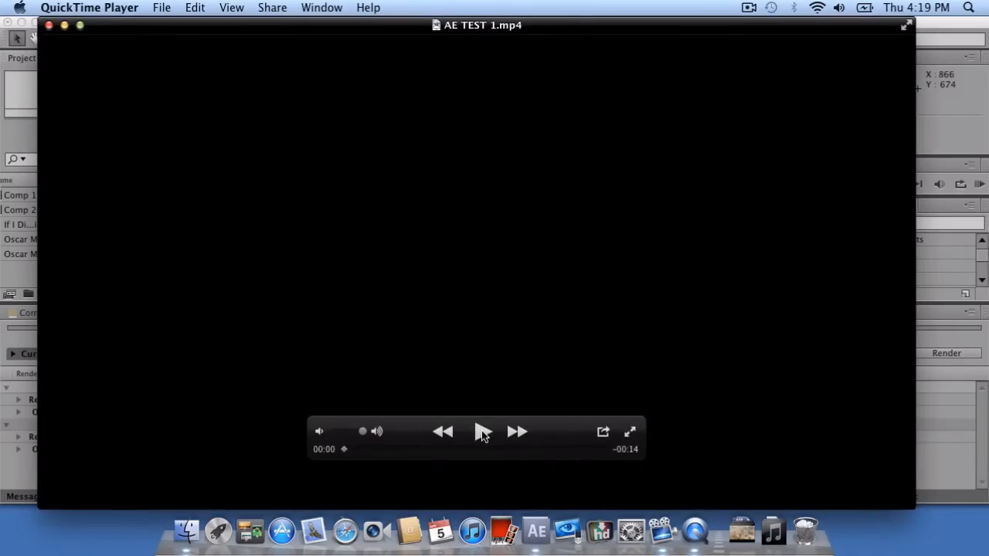
{"action": "left_click", "coordinate": [482, 431]}
{"action": "key", "text": "XF86AudioRaiseVolume"}
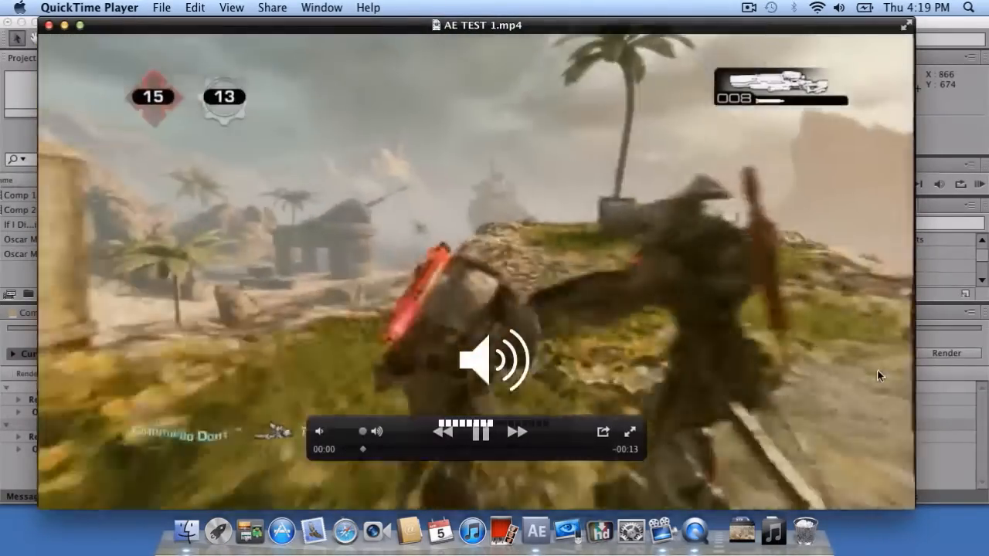
{"action": "key", "text": "XF86AudioRaiseVolume"}
{"action": "key", "text": "XF86AudioRaiseVolume"}
{"action": "key", "text": "XF86AudioRaiseVolume"}
{"action": "key", "text": "XF86AudioRaiseVolume"}
{"action": "key", "text": "XF86AudioRaiseVolume"}
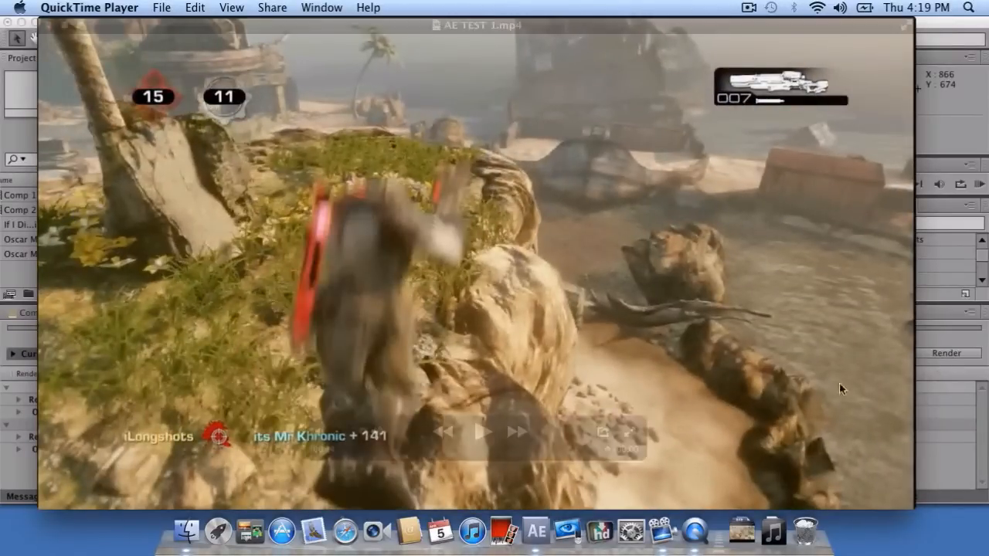
Close and reopen AE TEST 1.mp4, then play it again from the beginning.
{"action": "left_click", "coordinate": [48, 26]}
{"action": "double_click", "coordinate": [594, 366]}
{"action": "left_click", "coordinate": [479, 437]}
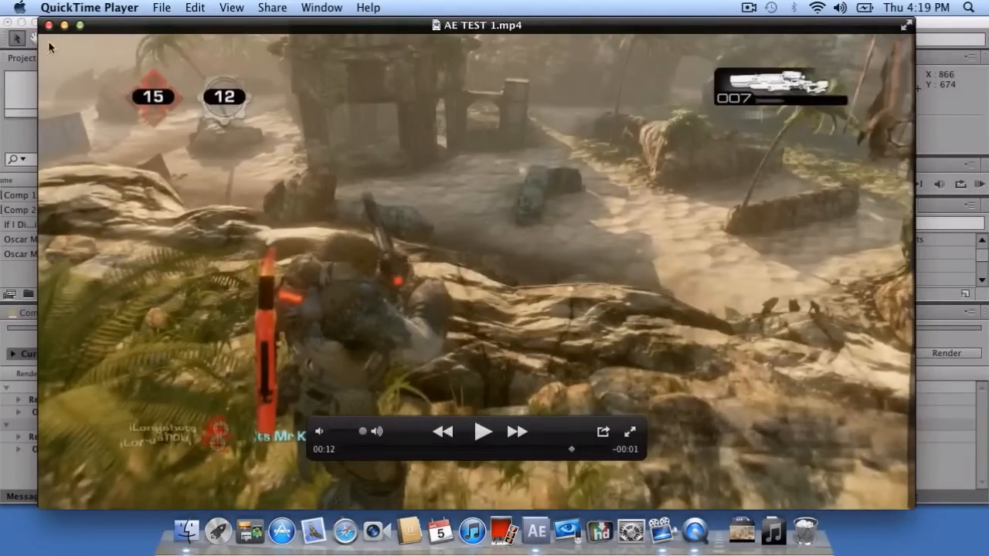
Close the AE TEST 1.mp4 player window and the Finder Documents window.
{"action": "left_click", "coordinate": [49, 25]}
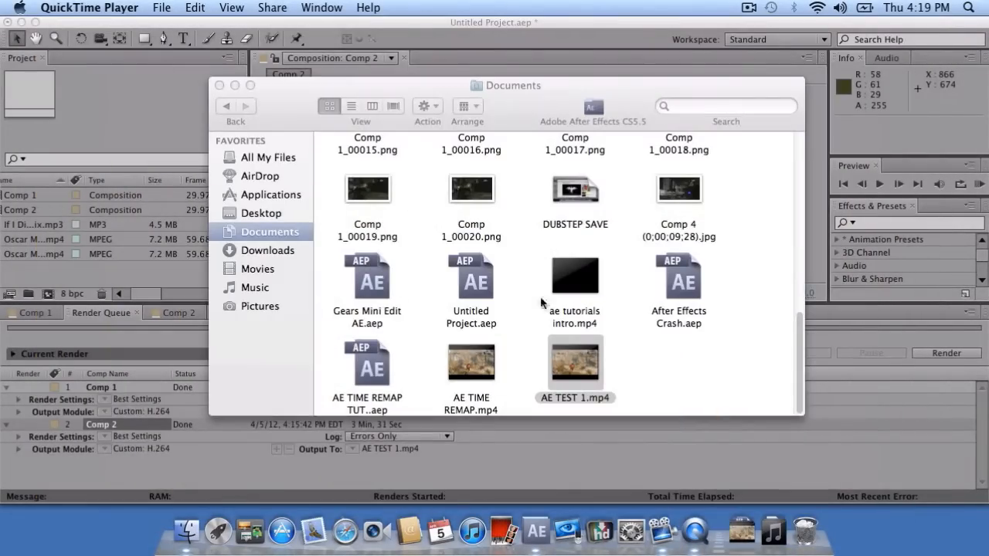
{"action": "key", "text": "super+w"}
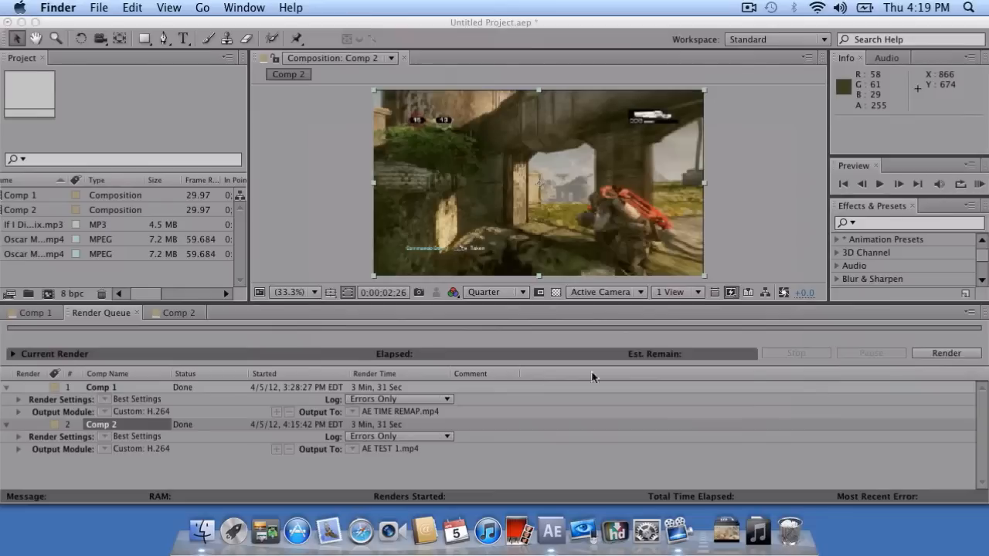